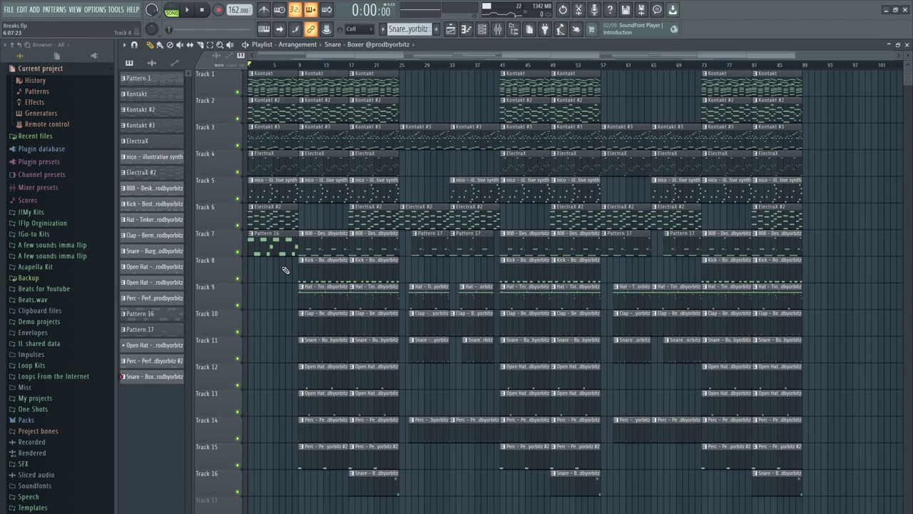
Open the first Kontakt clip on Track 1 in the piano roll and play the pattern on its own.
double_click(269, 87)
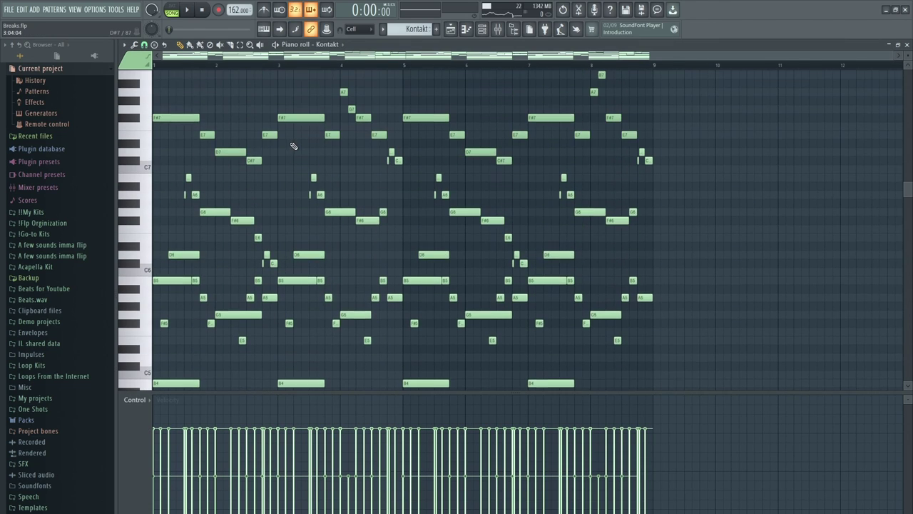
scroll(303, 172, "up", 3)
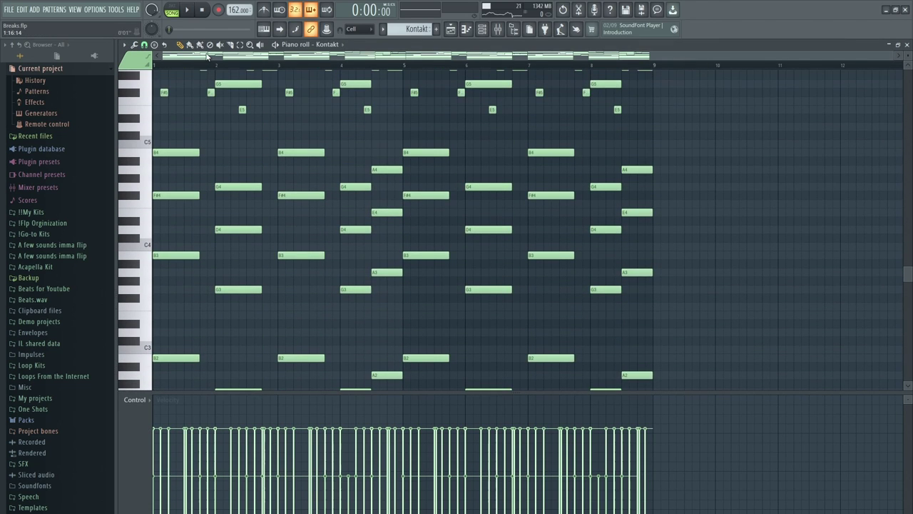
left_click(172, 10)
scroll(288, 153, "up", 9)
left_click_drag(910, 58, 908, 51)
key("space")
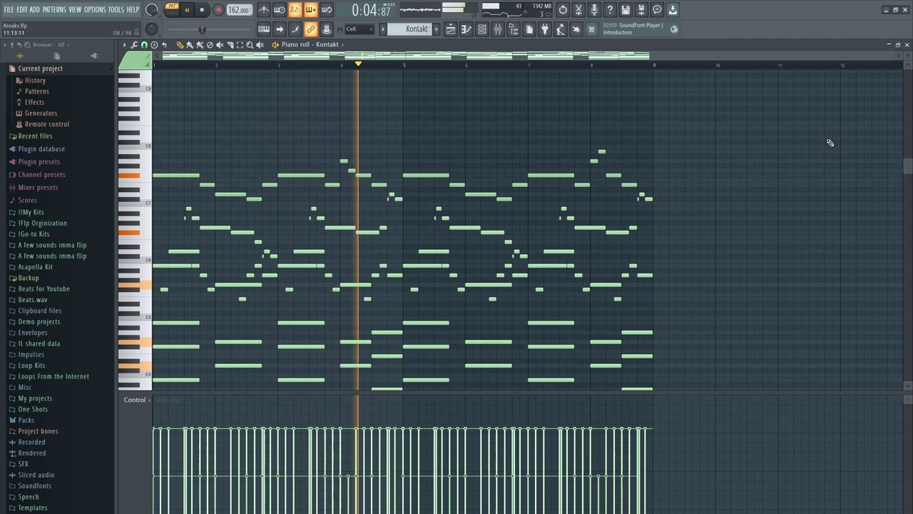
key("space")
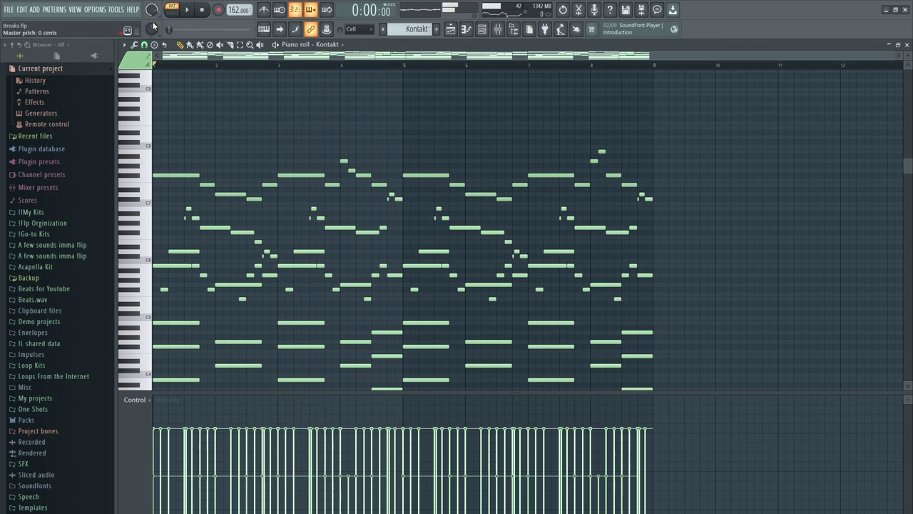
Delete every melody note above B4 in the Kontakt pattern, keeping only the chords.
scroll(216, 126, "down", 3)
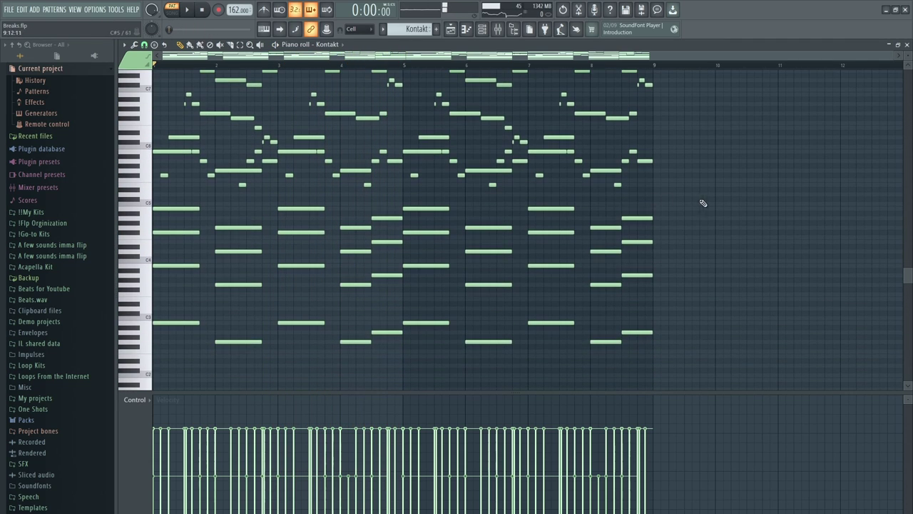
left_click_drag(702, 206, 111, 41)
scroll(463, 214, "up", 4)
key("Delete")
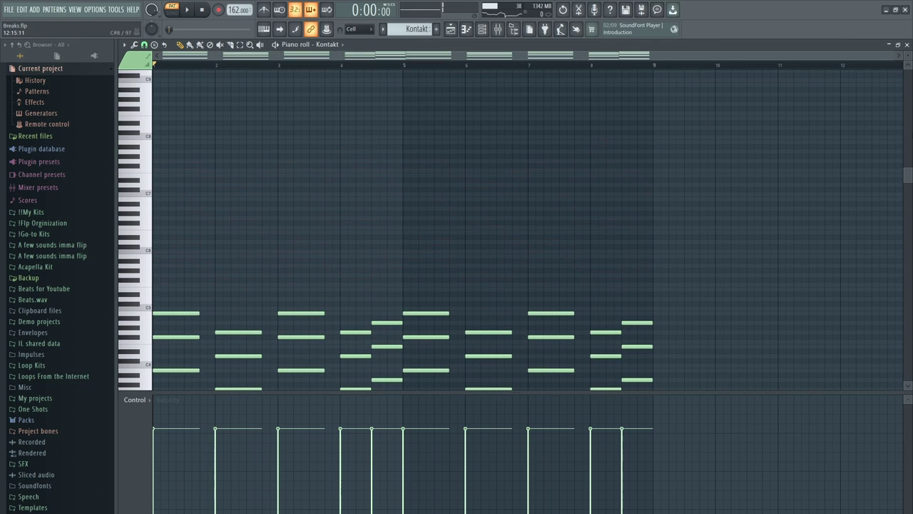
Select the four notes of the first chord in bar 1, B2, B3, F#4 and B4.
left_click_drag(907, 56, 908, 84)
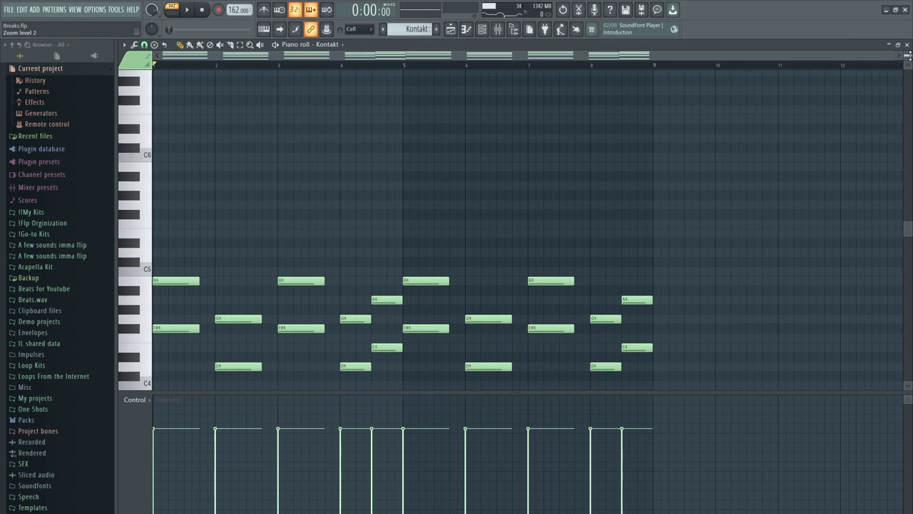
scroll(295, 156, "down", 4)
scroll(193, 226, "down", 3)
left_click_drag(162, 343, 189, 132)
scroll(190, 133, "up", 4)
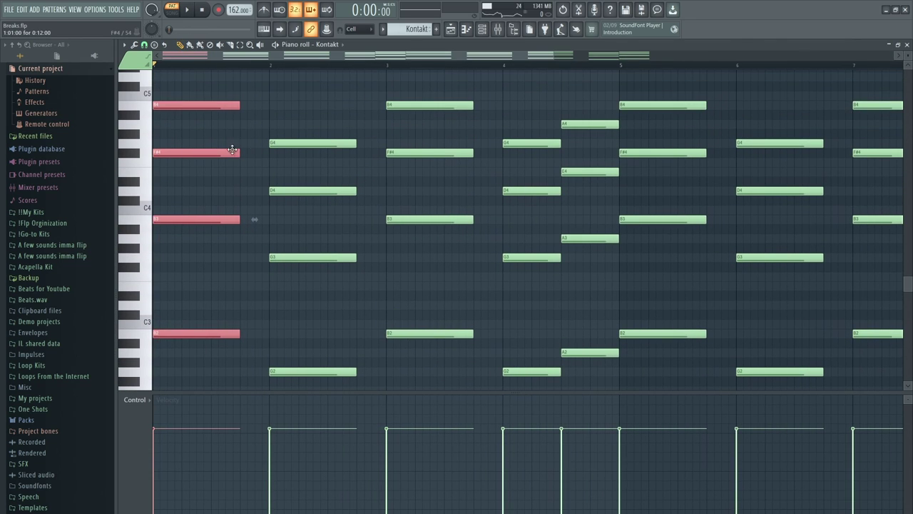
left_click_drag(289, 121, 292, 378)
left_click_drag(198, 351, 184, 87)
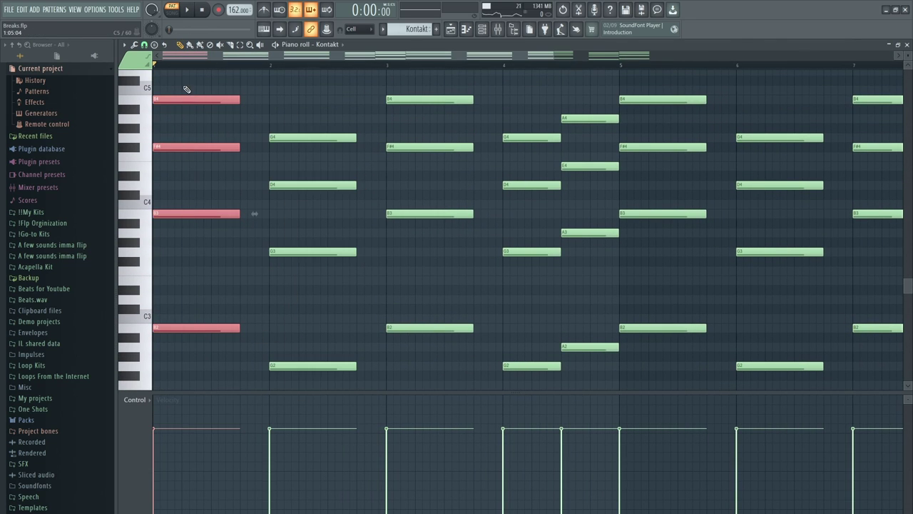
Examine the first chord note by note from B2 up to B4 and clear the selection.
scroll(184, 263, "down", 4)
left_click(163, 217, "ctrl")
scroll(171, 211, "up", 3)
left_click(175, 186, "ctrl+shift")
left_click_drag(172, 130, 171, 122)
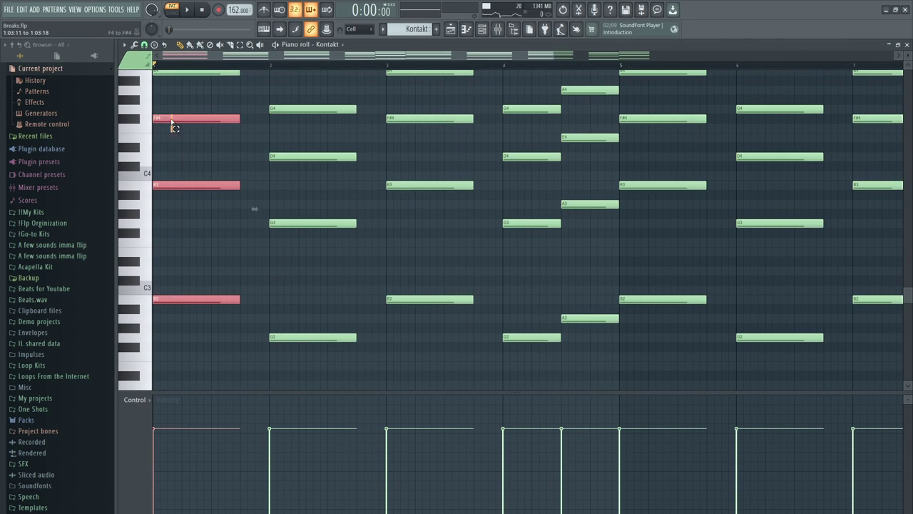
left_click(171, 72, "ctrl+shift")
scroll(171, 71, "up", 2)
left_click(244, 116, "ctrl")
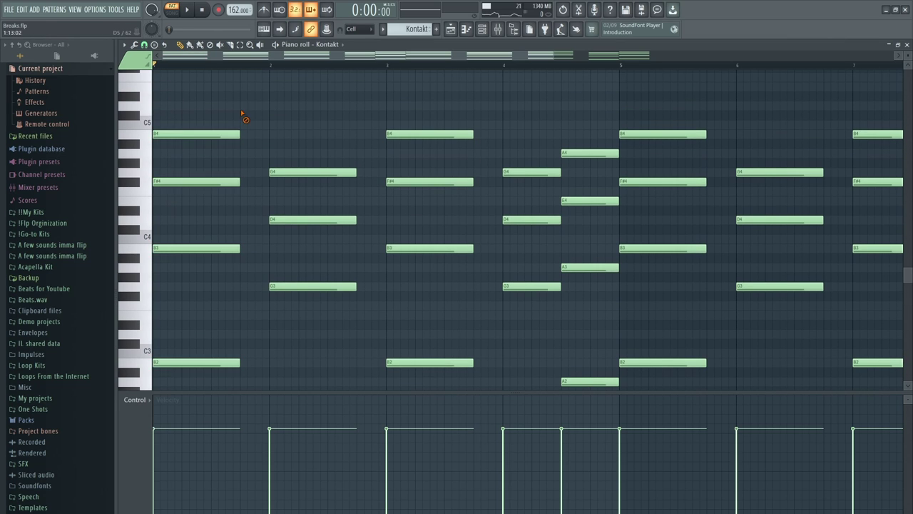
scroll(274, 134, "down", 1)
Select the bar 2 chord's G2, G3, D4 and G4 notes to examine them and clear the selection.
left_click_drag(276, 134, 309, 376)
scroll(302, 320, "down", 4, "ctrl")
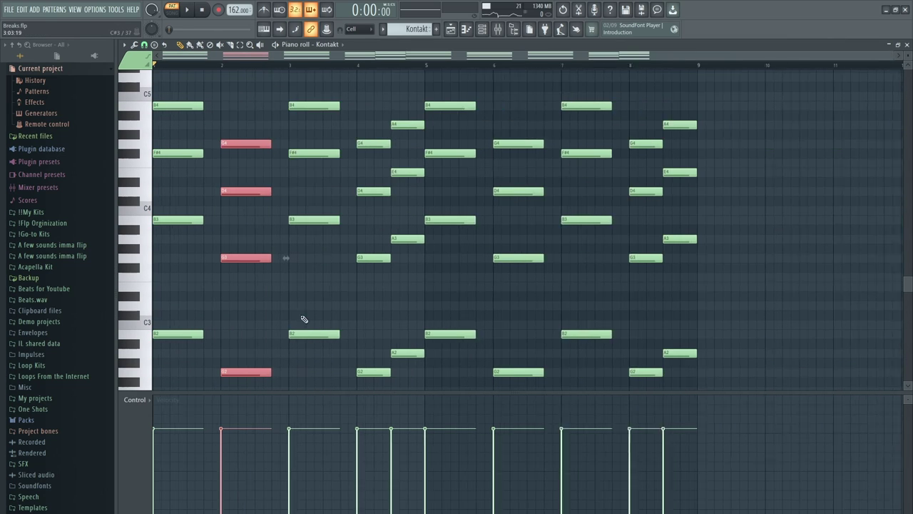
scroll(217, 168, "up", 3)
left_click(218, 168, "ctrl")
scroll(218, 168, "down", 2)
Place the playhead at bar 4 and select that bar's two shorter chords, from G2 to A4.
left_click(344, 65)
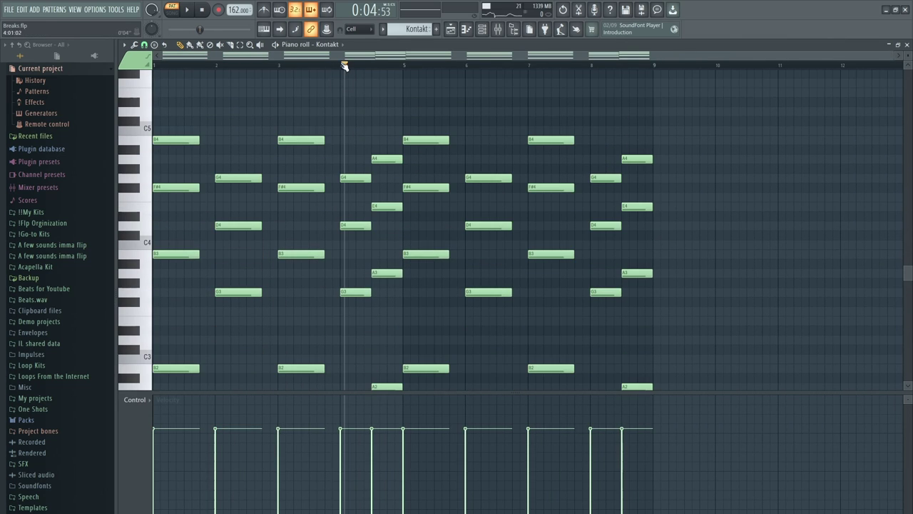
left_click_drag(348, 130, 389, 388)
scroll(414, 261, "down", 2)
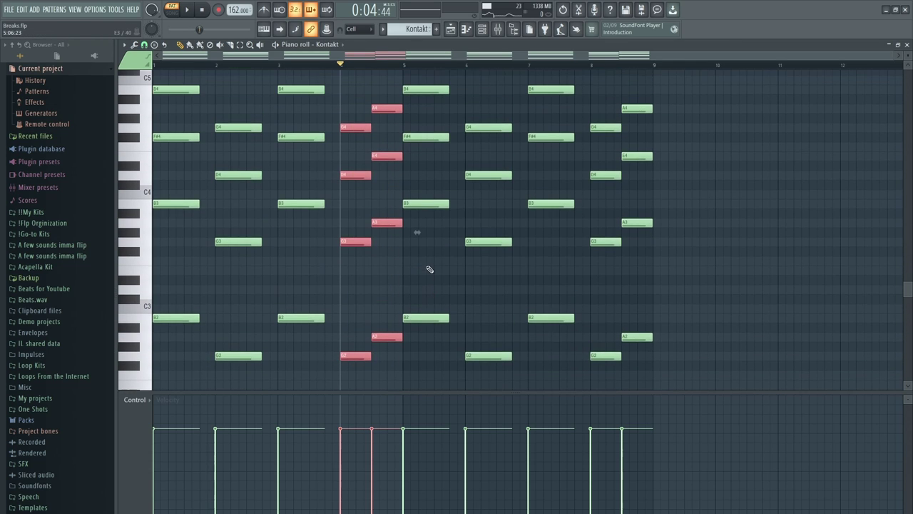
Restore the removed melody notes and delete only those above D6, keeping the lower melody layer.
scroll(431, 235, "up", 6)
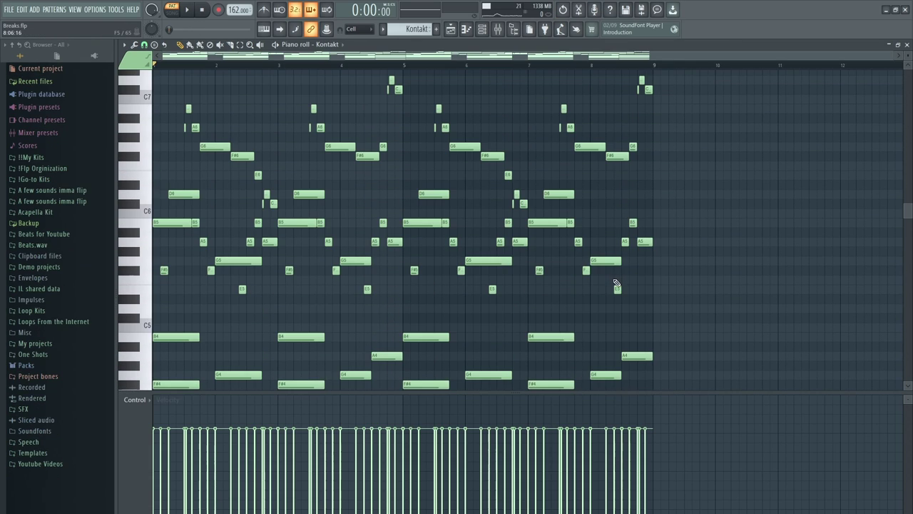
left_click_drag(711, 285, 165, 179)
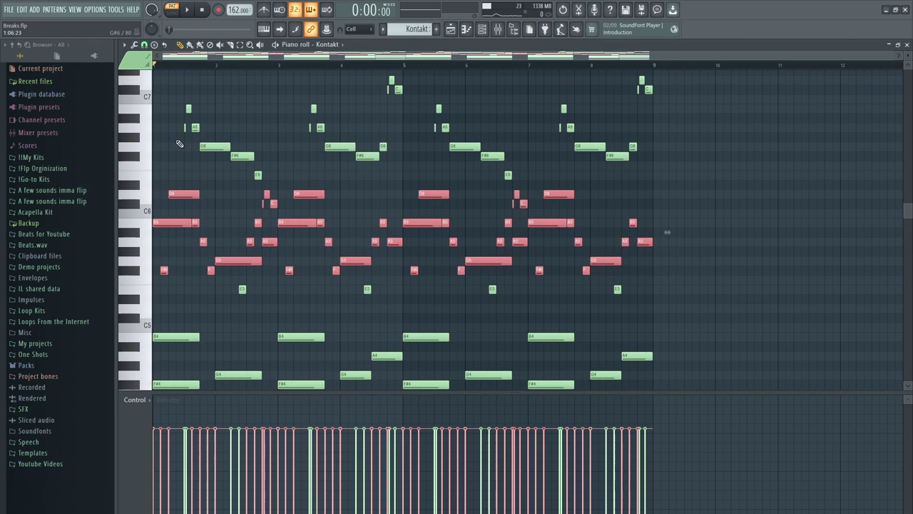
left_click(179, 141, "ctrl")
scroll(146, 95, "up", 2)
left_click_drag(140, 85, 135, 207)
key("Delete")
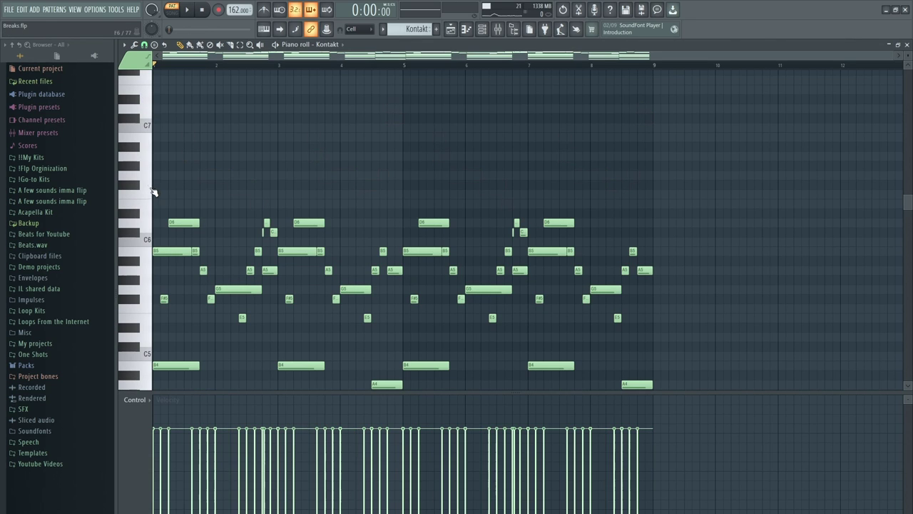
Select the melody's opening notes B5, F#5 and D6 in bar 1 and play them with the first chord.
scroll(157, 218, "down", 4)
scroll(178, 207, "up", 3)
left_click_drag(178, 208, 163, 245)
scroll(187, 206, "up", 4)
left_click(179, 242, "ctrl+shift")
scroll(191, 218, "down", 3)
left_click_drag(209, 133, 173, 246)
key("space")
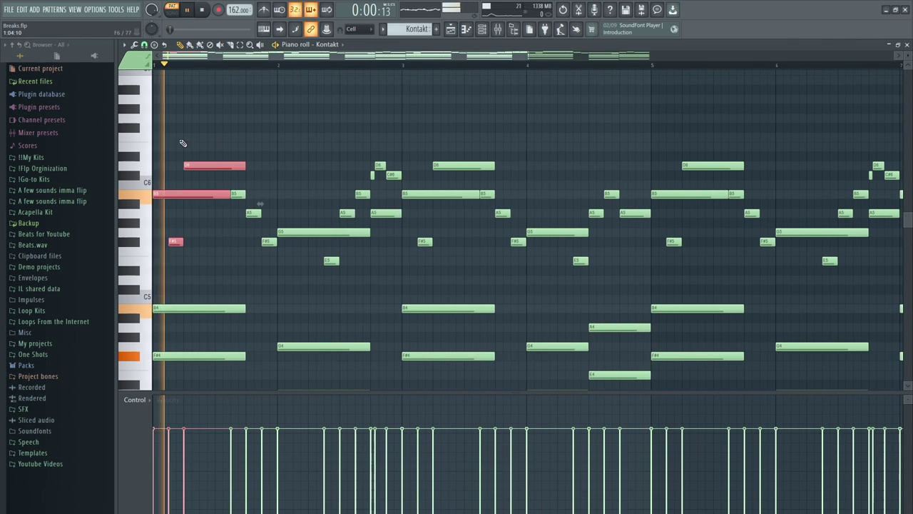
right_click(182, 133)
key("space")
Select the B5, A5 and F#5 notes leading into bar 2's G chord and play the pattern from the start.
left_click_drag(239, 192, 295, 339)
scroll(295, 305, "down", 1)
key("space")
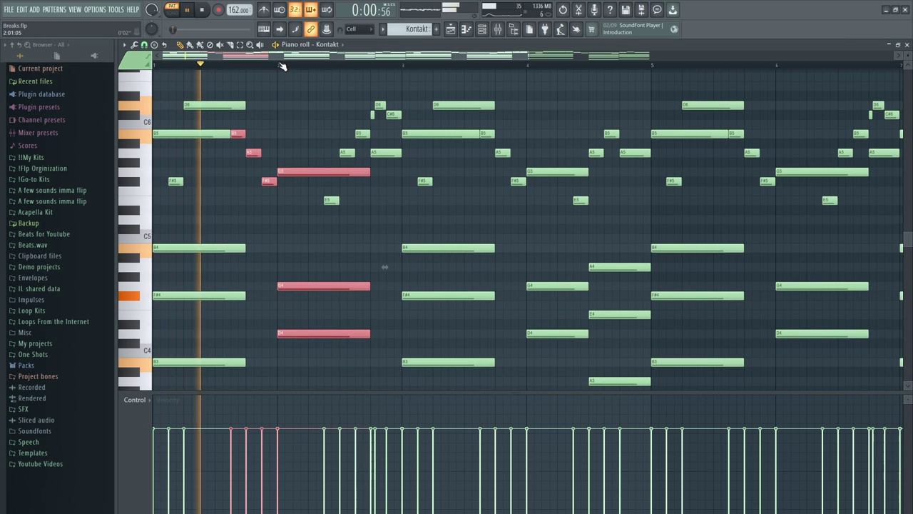
right_click(332, 123)
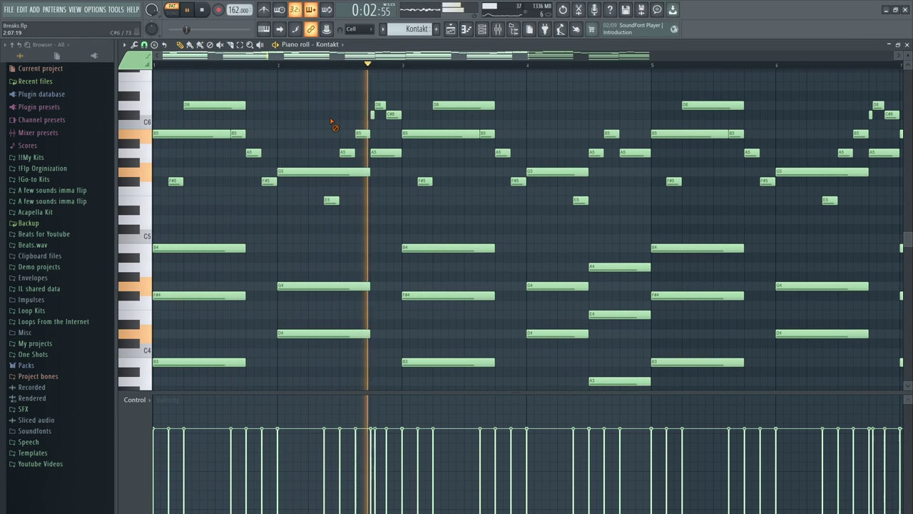
key("space")
Select the E5 note in bar 2 and play the lower melody from the start of that bar.
left_click(276, 64)
scroll(348, 171, "up", 2)
left_click_drag(399, 154, 449, 131)
scroll(448, 132, "down", 2)
scroll(450, 133, "down", 1)
left_click(378, 118)
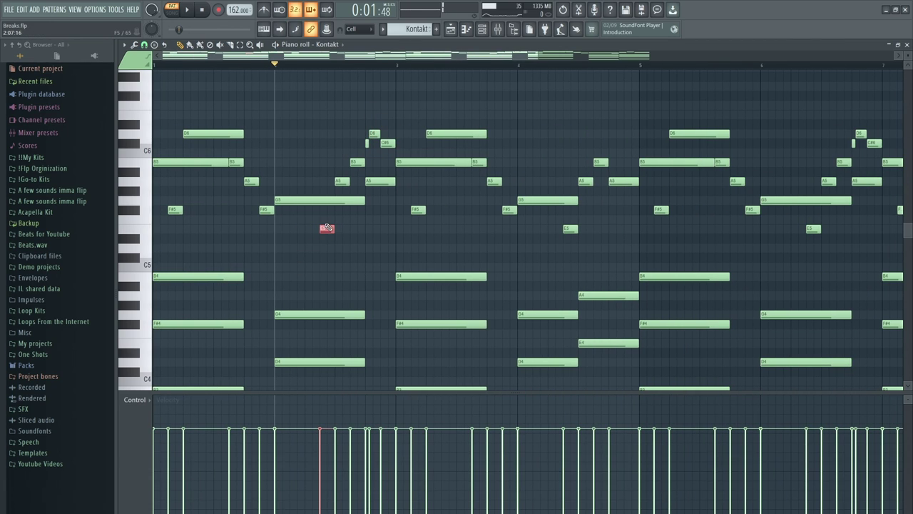
scroll(347, 214, "down", 2)
scroll(348, 181, "up", 3)
key("space")
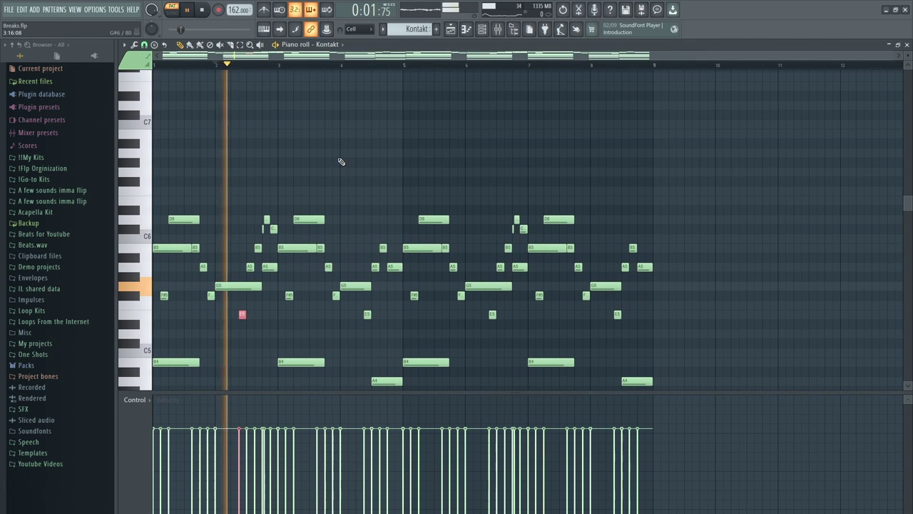
scroll(336, 157, "down", 4)
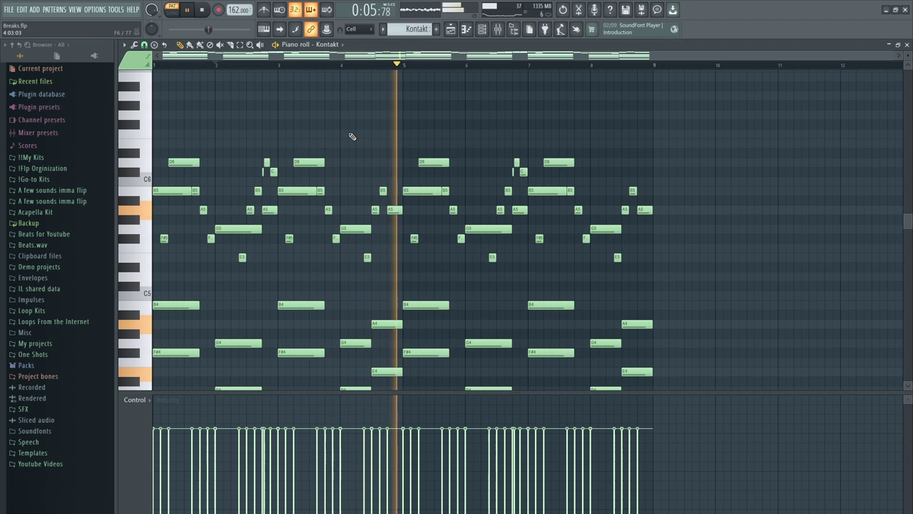
key("space")
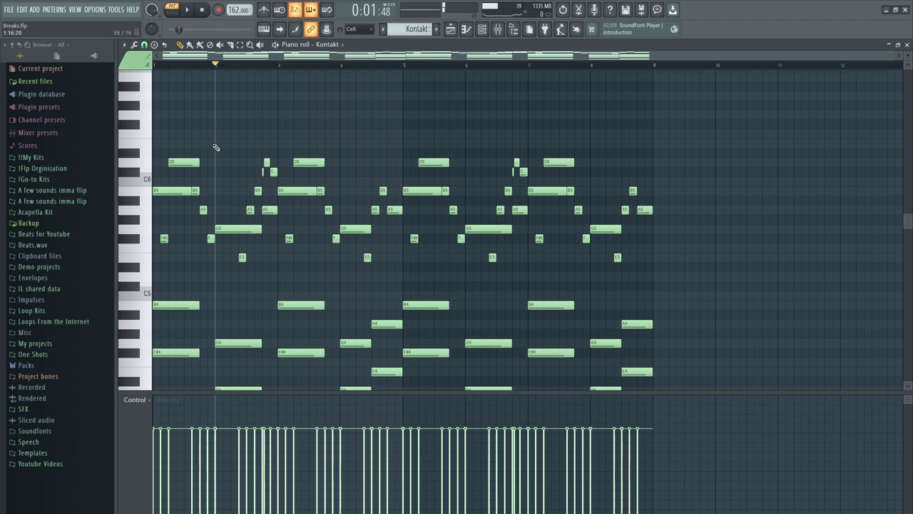
Select all notes in the pattern, review the chords and lower melody together, and clear the selection.
key("ctrl+a")
scroll(450, 293, "up", 1)
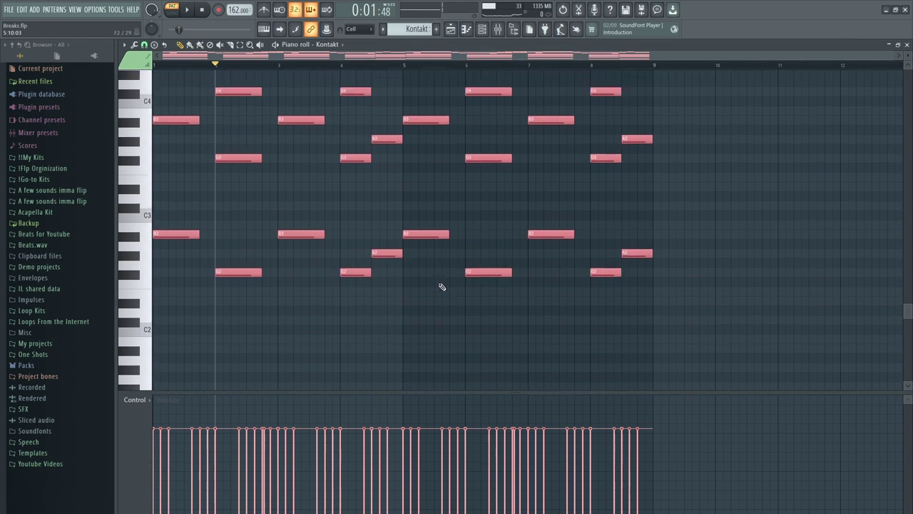
scroll(442, 286, "up", 3)
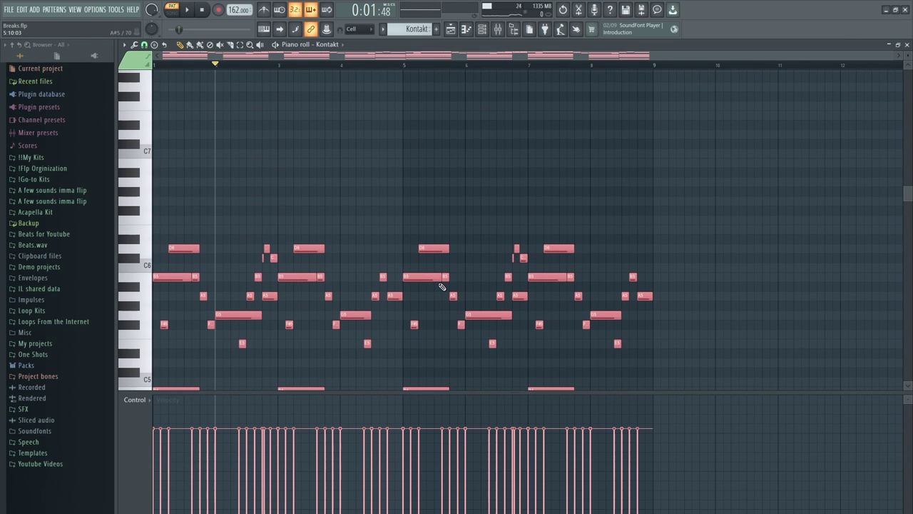
key("ctrl+d")
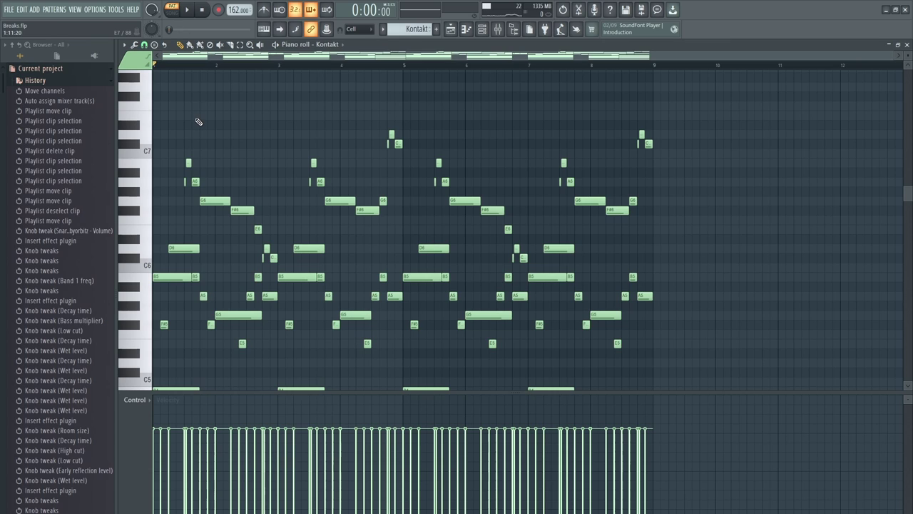
Select the counter-melody's opening notes starting in bar 1, A6, B6, A6, G6 and F#6.
left_click_drag(175, 135, 253, 141)
scroll(184, 200, "up", 4)
left_click_drag(193, 204, 249, 156)
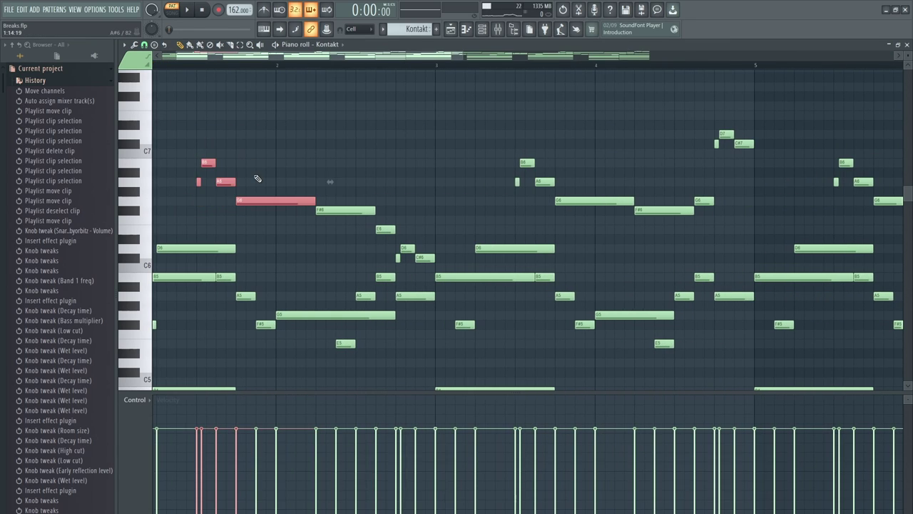
scroll(197, 165, "up", 3)
left_click(246, 171)
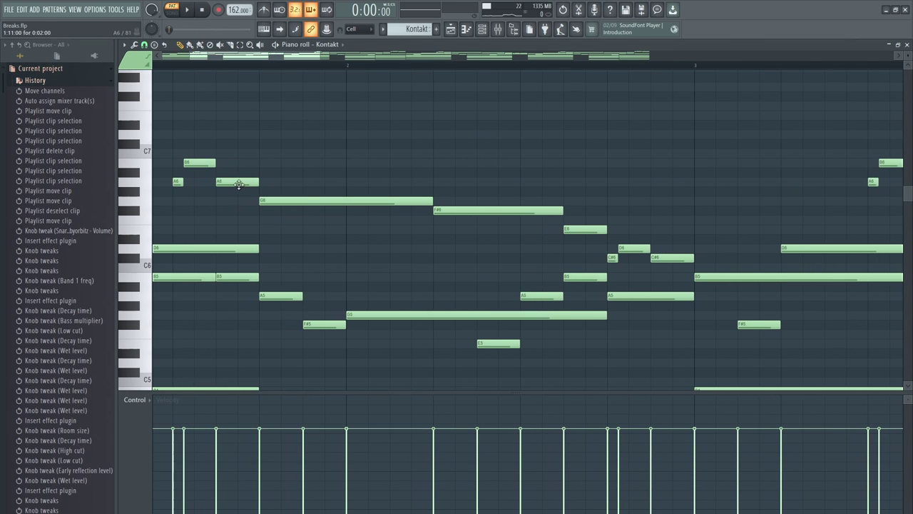
left_click_drag(476, 229, 192, 120)
scroll(192, 120, "down", 5)
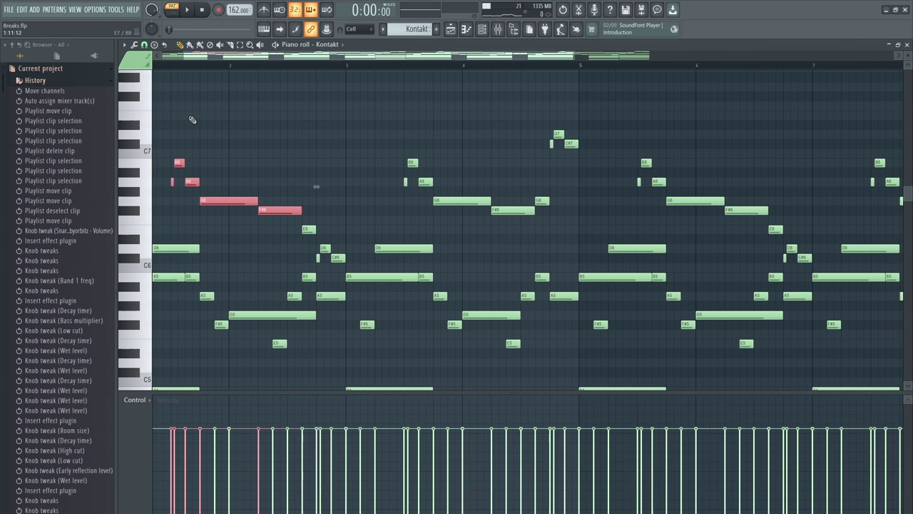
Compare the repeated counter-melody phrases and select the closing C#7 and D7 notes at the ends of bars 4 and 8.
scroll(218, 141, "down", 1)
left_click_drag(359, 149, 459, 233)
scroll(460, 232, "down", 2)
scroll(442, 218, "up", 3)
scroll(359, 163, "up", 2)
left_click_drag(343, 155, 235, 123)
scroll(364, 141, "down", 3)
left_click_drag(623, 118, 665, 168)
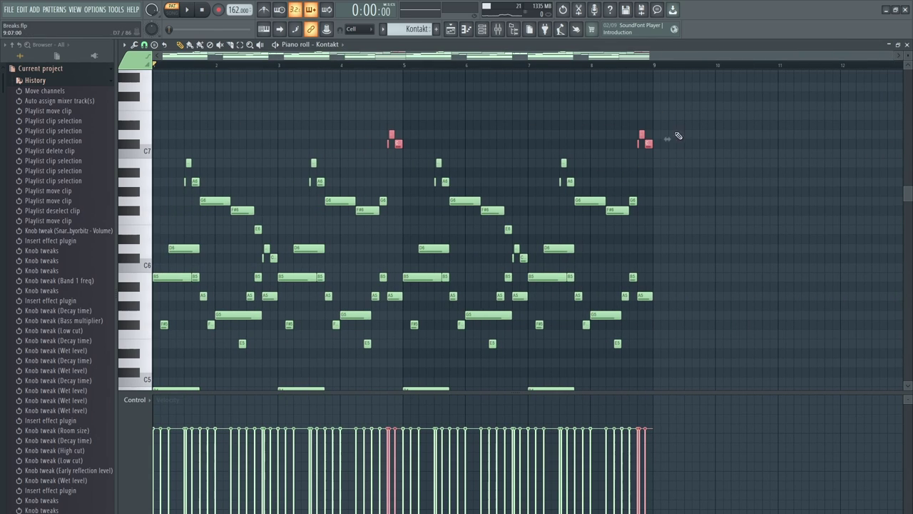
left_click(657, 104, "ctrl")
Play the pattern through the counter-melody's bar 4 ending and bring the highest melody layer above C7 into view.
key("space")
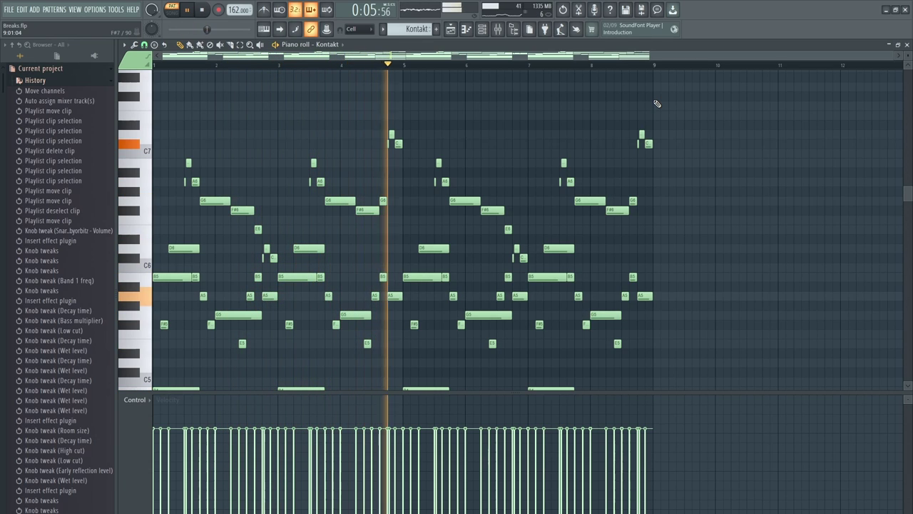
key("space")
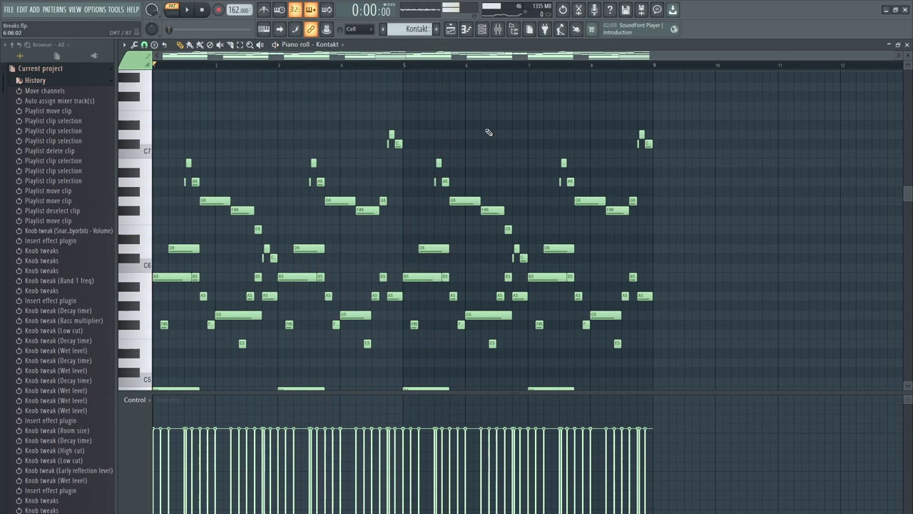
scroll(358, 146, "up", 2)
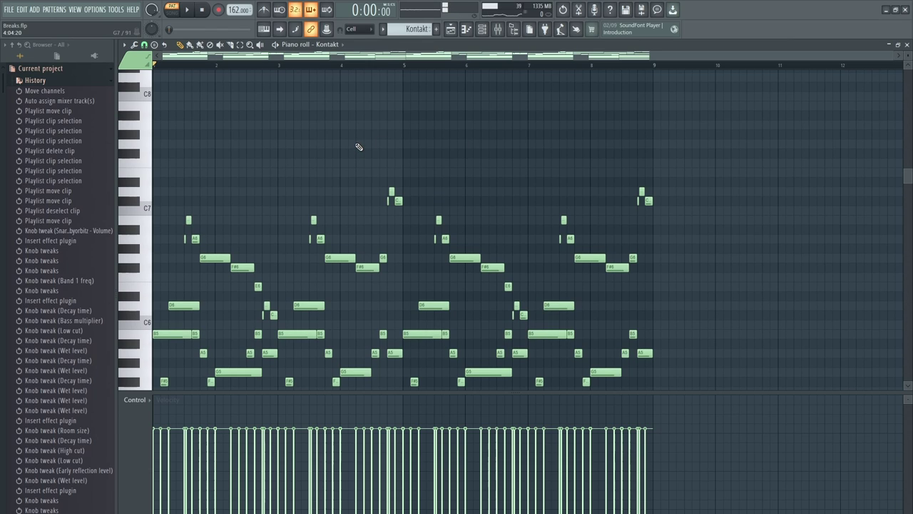
scroll(187, 185, "up", 2)
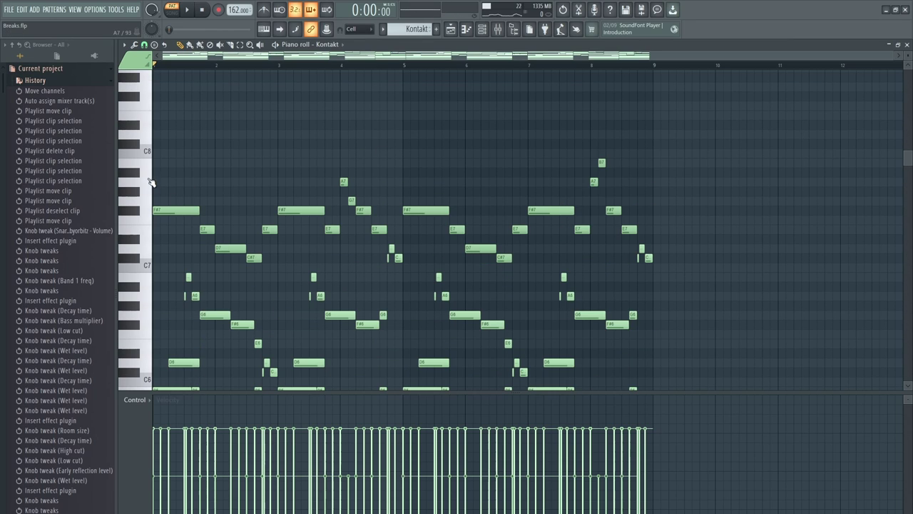
Select the highest melody layer's notes from E7 up to B7 across all eight bars.
left_click_drag(147, 162, 144, 244)
scroll(166, 154, "down", 2)
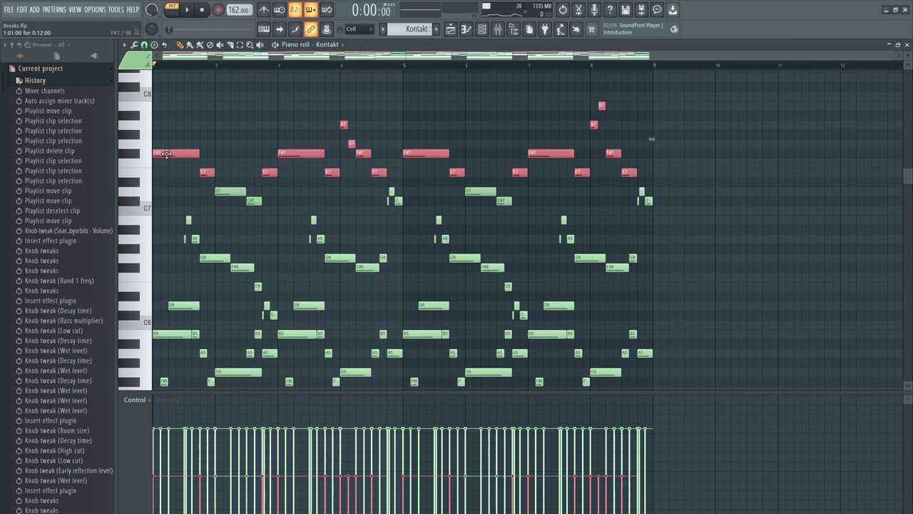
scroll(166, 153, "down", 2)
scroll(170, 156, "up", 3)
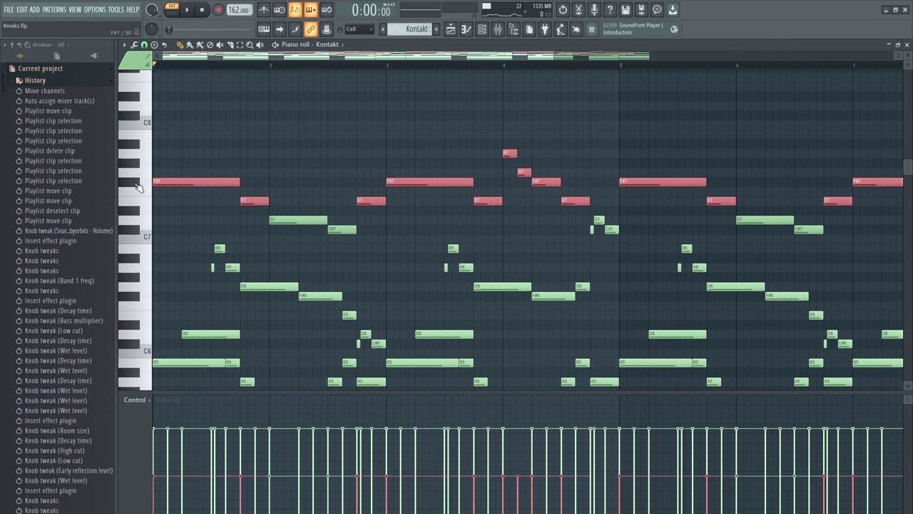
Select the top melody's F#7 and E7 notes in sequence through bars 1 to 3.
left_click(142, 181)
left_click_drag(166, 158, 172, 194)
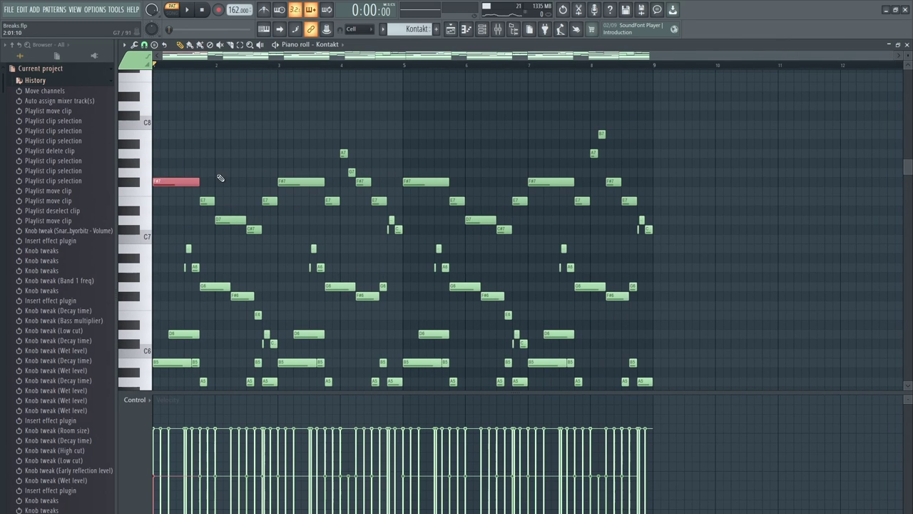
left_click_drag(181, 170, 317, 213)
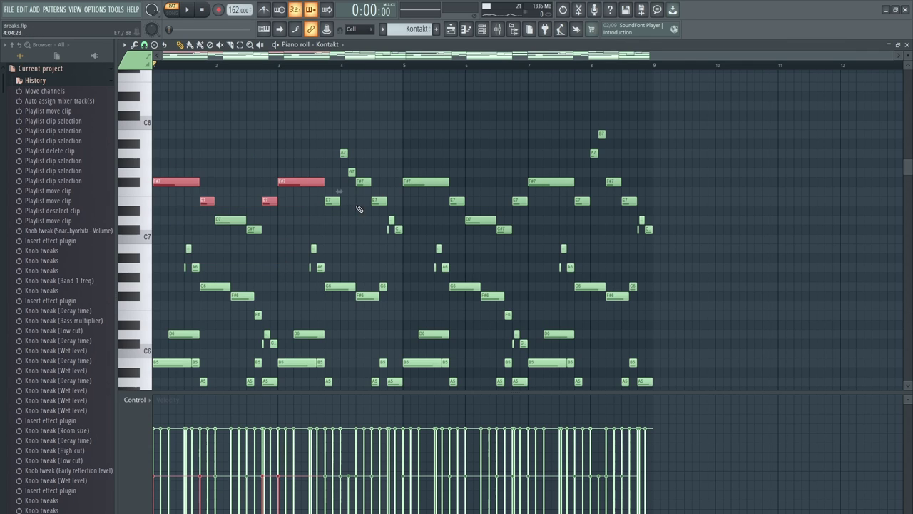
left_click(332, 201)
Select the top melody's A7, G7 and F#7 notes in bar 4 and compare them with the A7 and B7 variation in bar 8.
left_click_drag(339, 140, 363, 186)
scroll(363, 186, "up", 3)
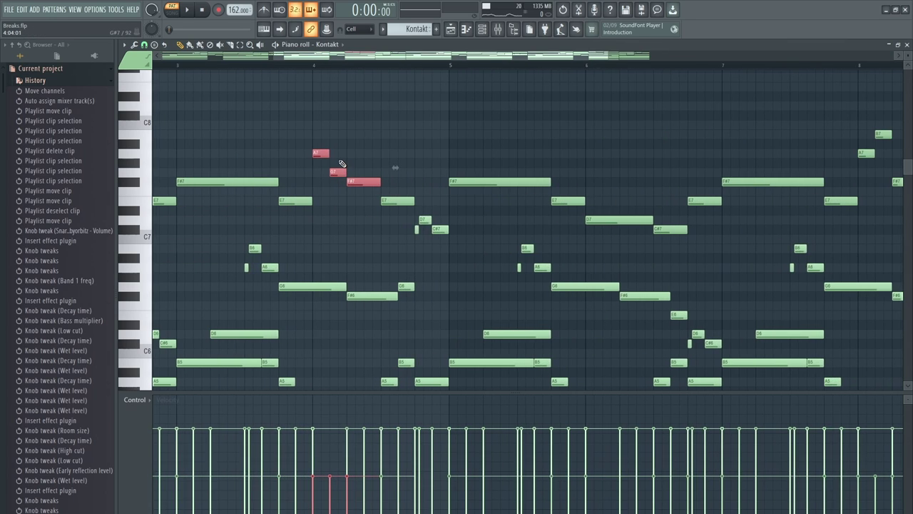
scroll(344, 164, "down", 4)
scroll(360, 120, "up", 4)
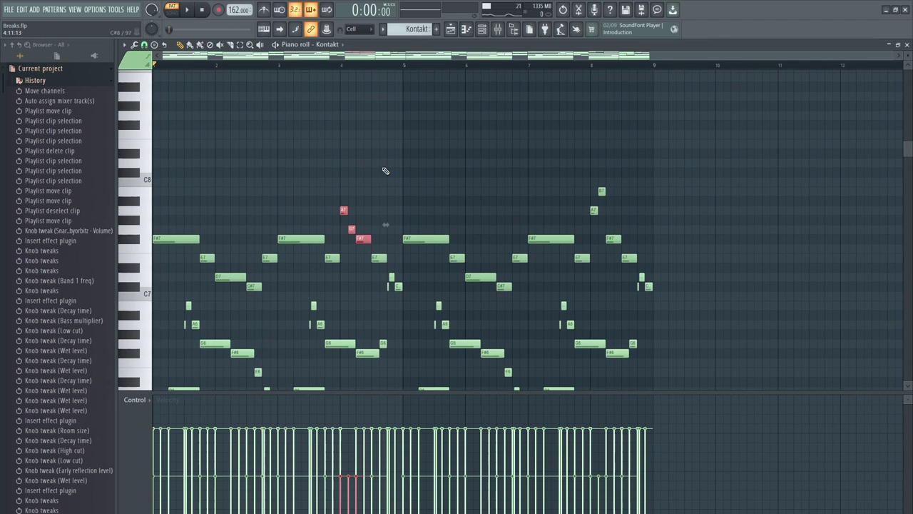
left_click_drag(593, 210, 632, 160)
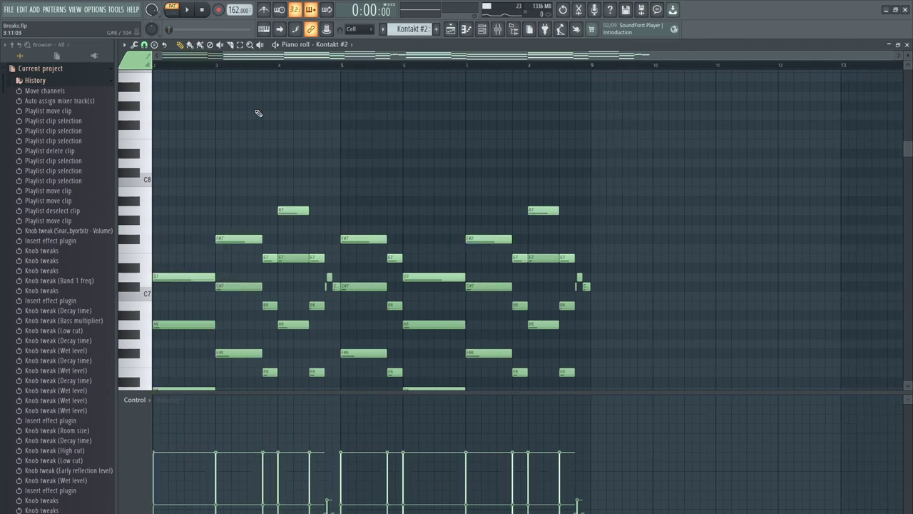
Bring the full Kontakt #2 pattern into view, select its upper opening notes and clear the selection.
scroll(259, 112, "left", 1)
scroll(287, 188, "down", 3)
left_click_drag(171, 159, 228, 223)
key("ctrl+d")
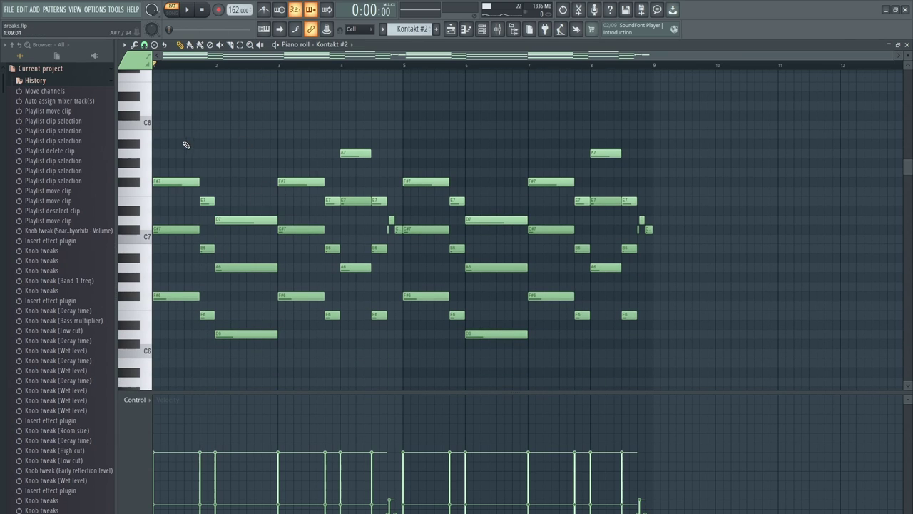
Open the channel rack, compare the Hybrid Keys 2.0 presets in Kontakt and Kontakt #2, and close the windows.
left_click(484, 32)
left_click_drag(344, 99, 600, 82)
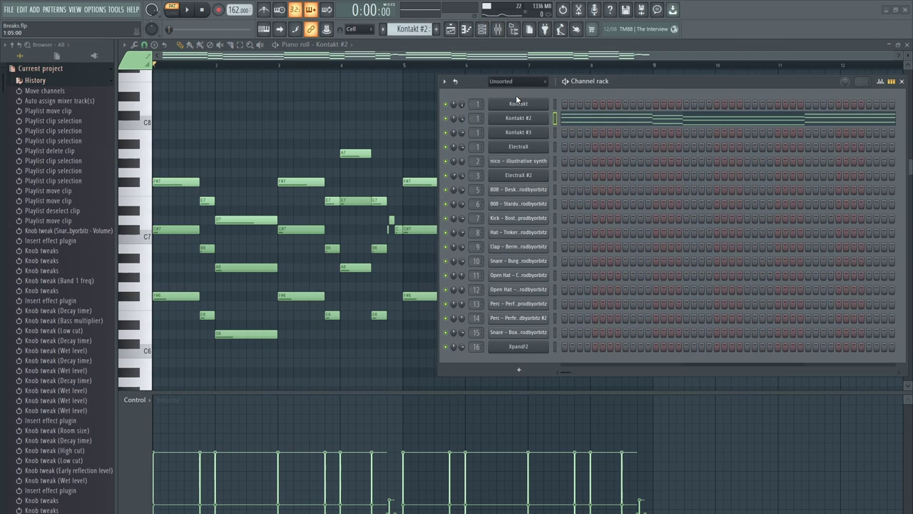
left_click(517, 102)
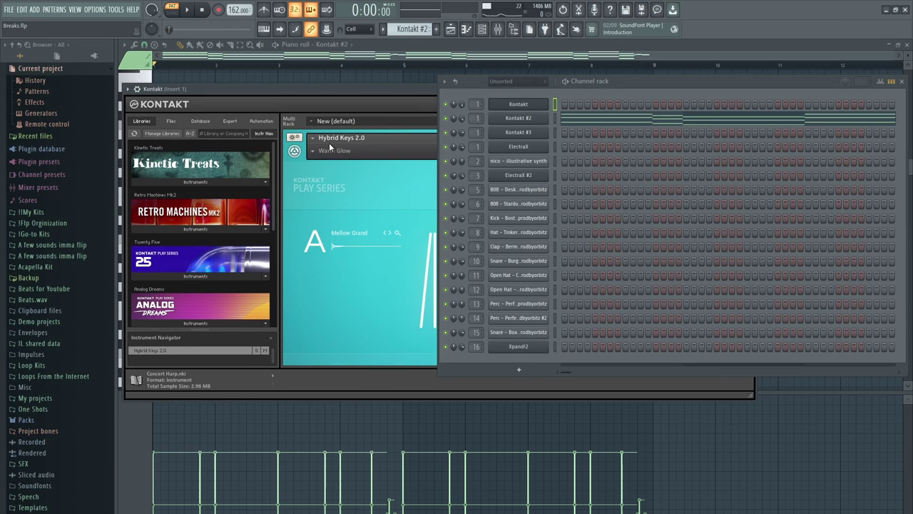
left_click(550, 103)
left_click(517, 119)
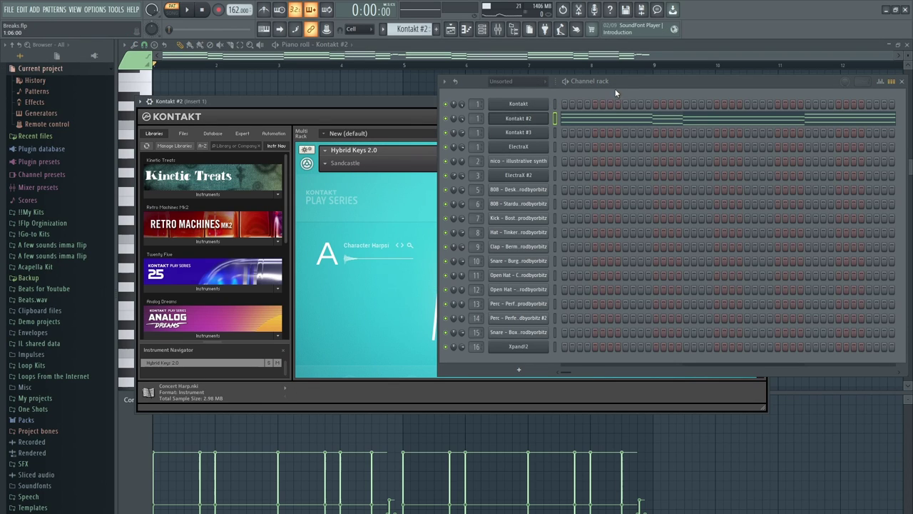
left_click_drag(615, 90, 661, 131)
left_click(680, 161)
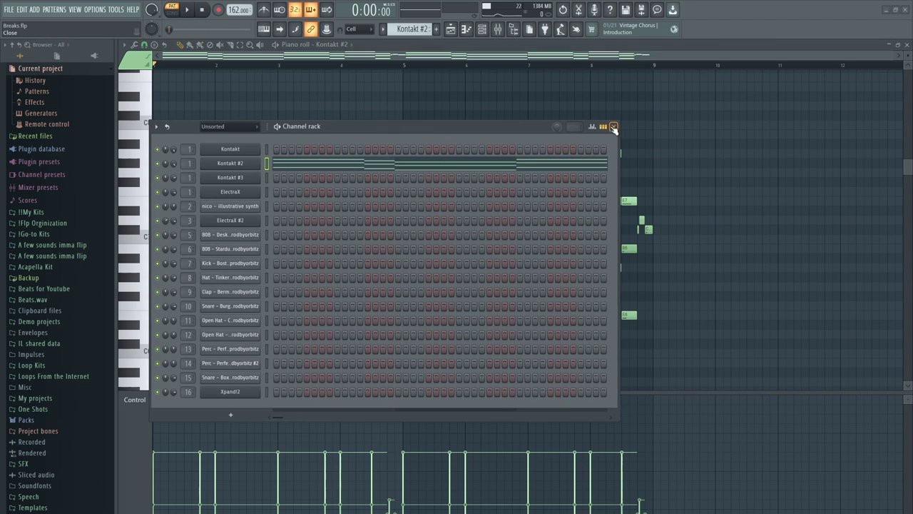
left_click(614, 127)
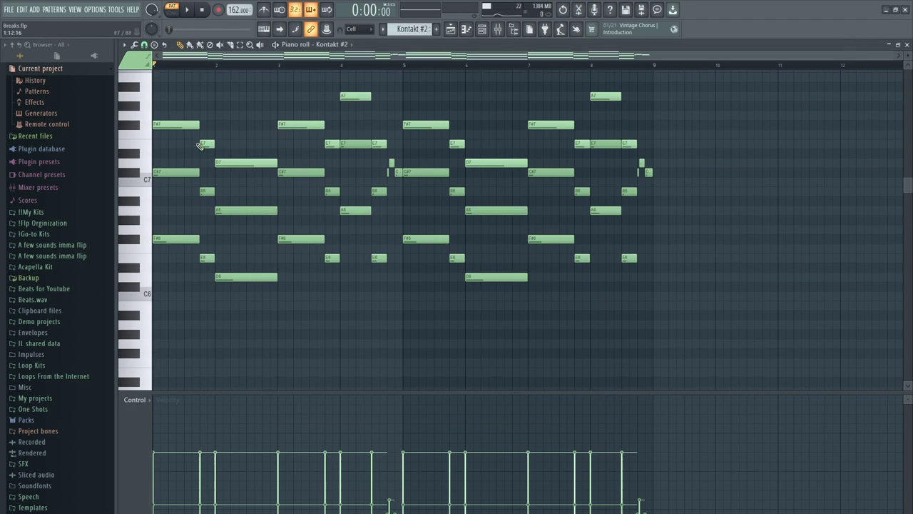
Select the Kontakt #2 layer's middle notes C#7, B6 and A6 through bars 1 to 3.
left_click(246, 214, "shift")
left_click(299, 172, "shift")
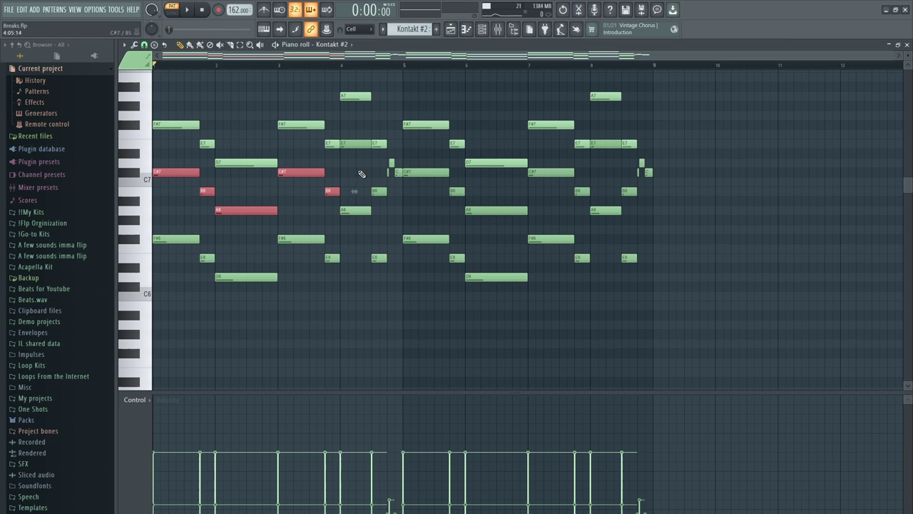
scroll(362, 173, "up", 3)
Clear the note selection, play the Kontakt #2 pattern from the start and stop playback.
key("ctrl+d")
key("space")
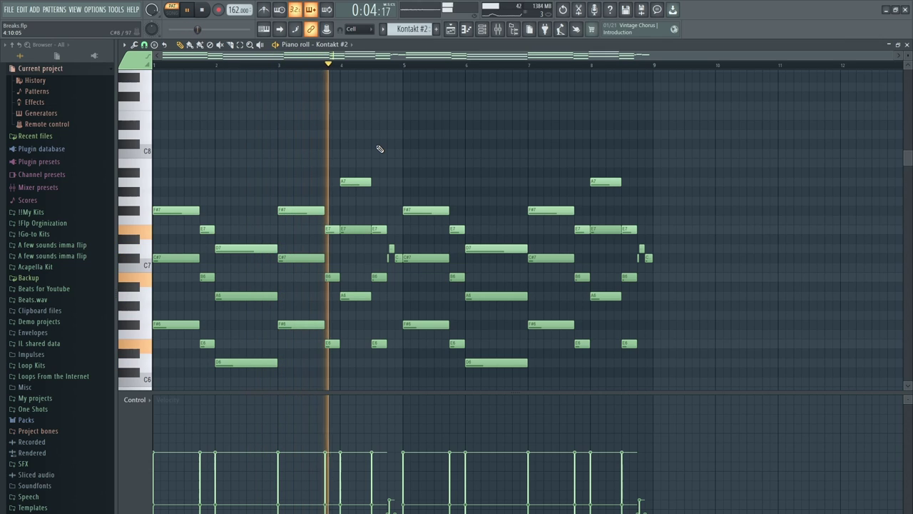
key("space")
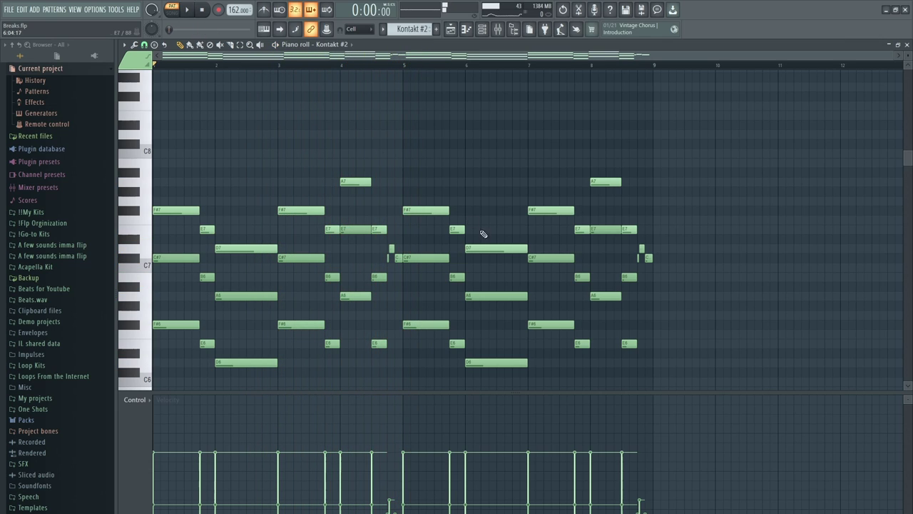
Switch to the Kontakt #3 pattern in the piano roll, check its Hybrid Keys 2.0 Perceptions preset, and close the instrument windows.
left_click(907, 44)
double_click(291, 140)
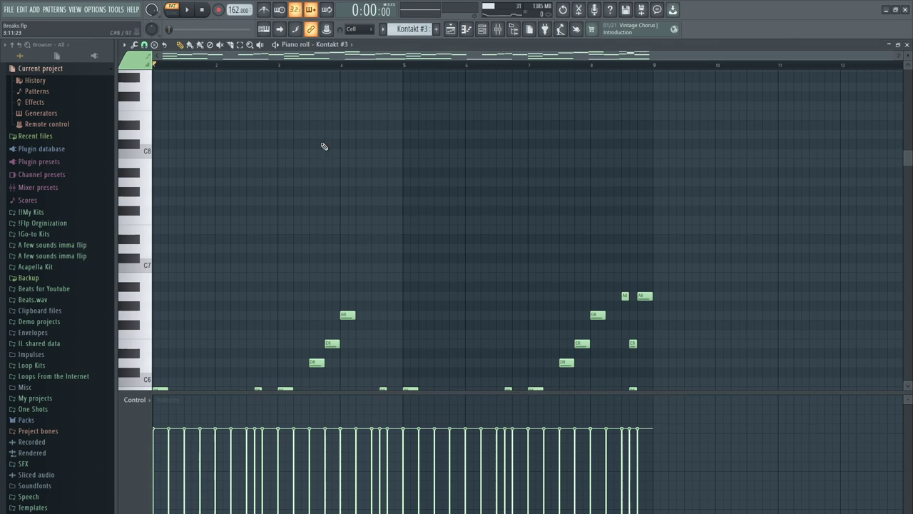
left_click(484, 29)
left_click(230, 177)
left_click_drag(328, 126, 405, 222)
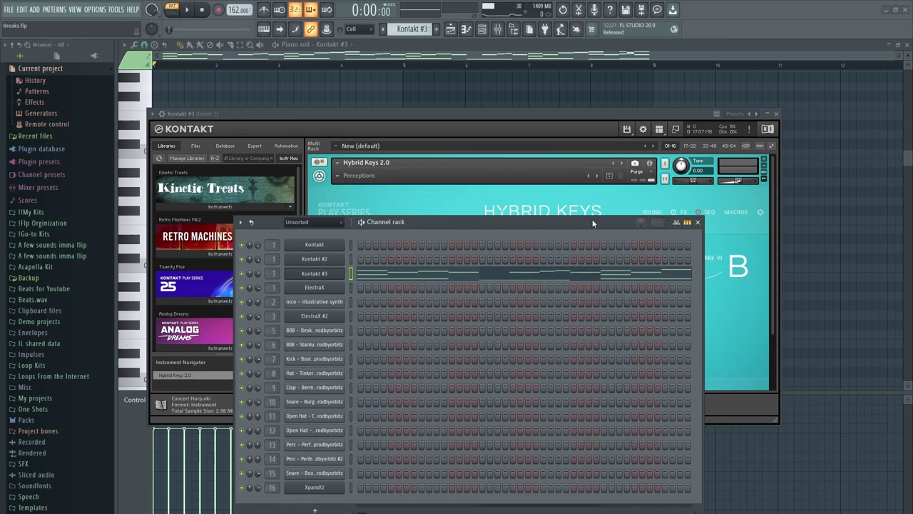
left_click(698, 222)
left_click(776, 113)
Select the Kontakt #3 layer's opening B5, F#5, A5 and F#5 notes in bar 1 and examine the pattern around them.
scroll(296, 174, "down", 5)
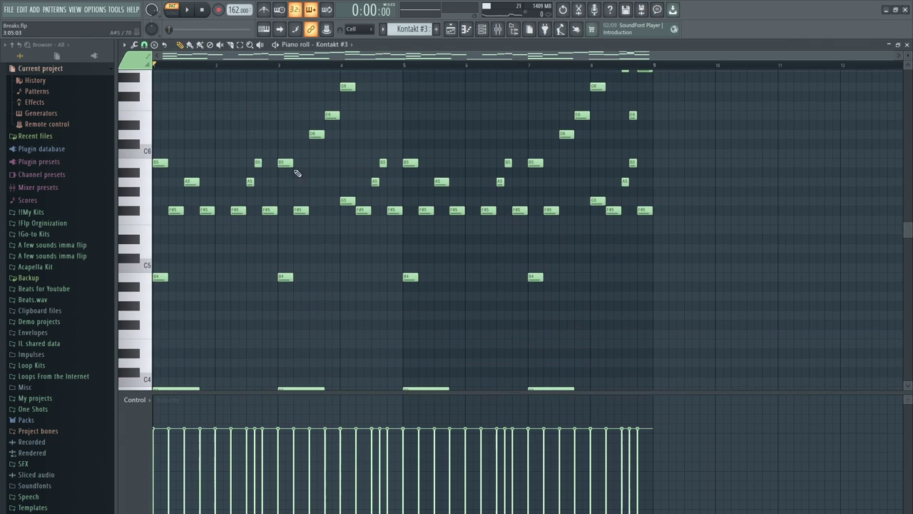
scroll(149, 182, "up", 2)
scroll(167, 149, "down", 2)
mouse_move(155, 131)
left_mouse_down()
mouse_move(187, 179)
mouse_move(233, 197)
left_mouse_up()
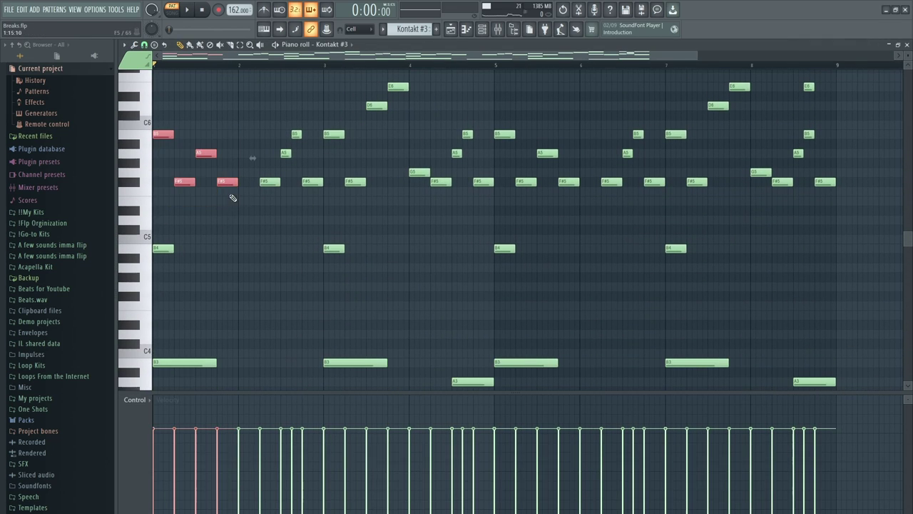
scroll(173, 157, "down", 2)
scroll(188, 130, "up", 3)
scroll(207, 122, "down", 3)
scroll(206, 122, "up", 1)
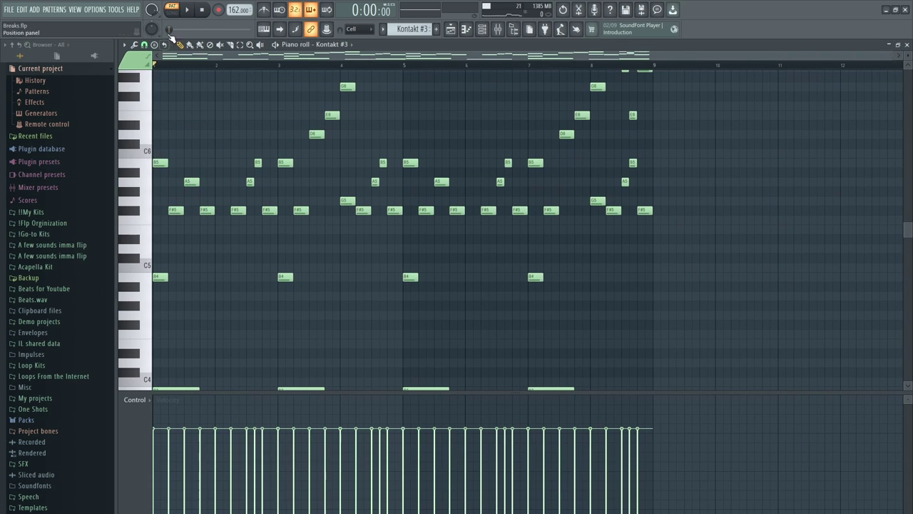
Select the Kontakt #3 layer's rising notes B5, D6, E6 and G6 across bars 3 and 4.
scroll(301, 237, "up", 3)
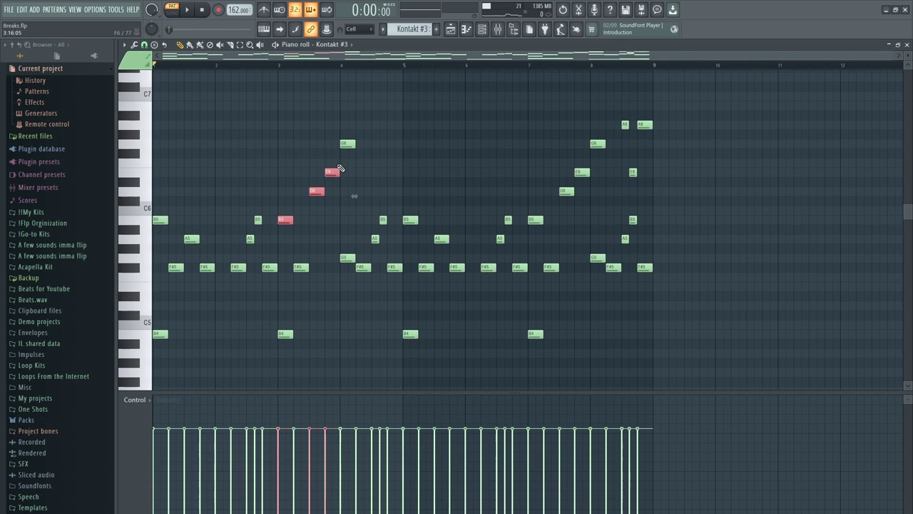
left_click(348, 145)
scroll(196, 170, "down", 3)
scroll(179, 142, "up", 4)
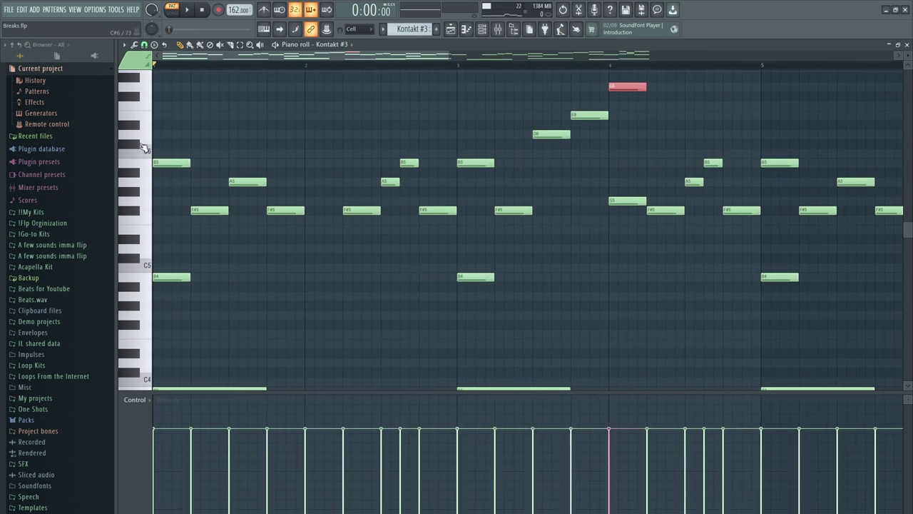
Play the Kontakt #3 pattern from bar 1 into bar 7, following its high and low notes, and stop playback.
key("space")
scroll(355, 169, "down", 2)
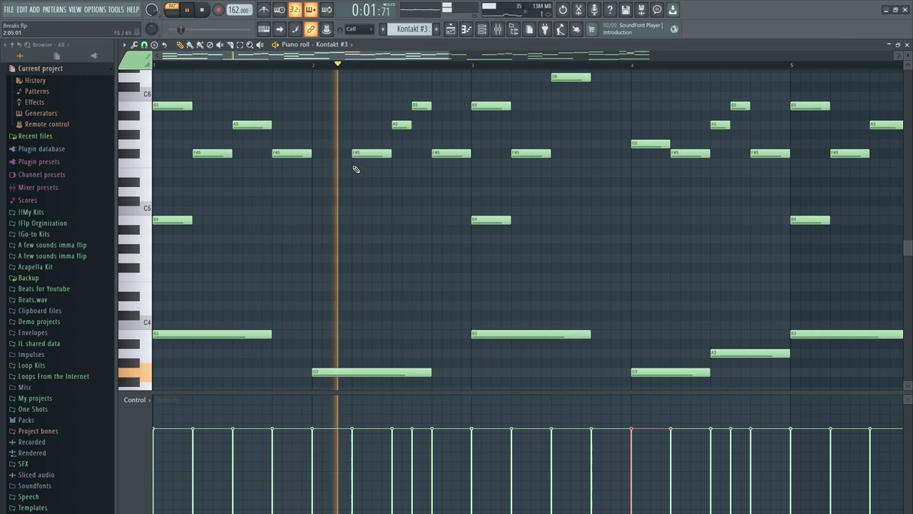
scroll(385, 179, "up", 2)
scroll(425, 210, "down", 1)
scroll(389, 134, "down", 3)
scroll(378, 130, "up", 1)
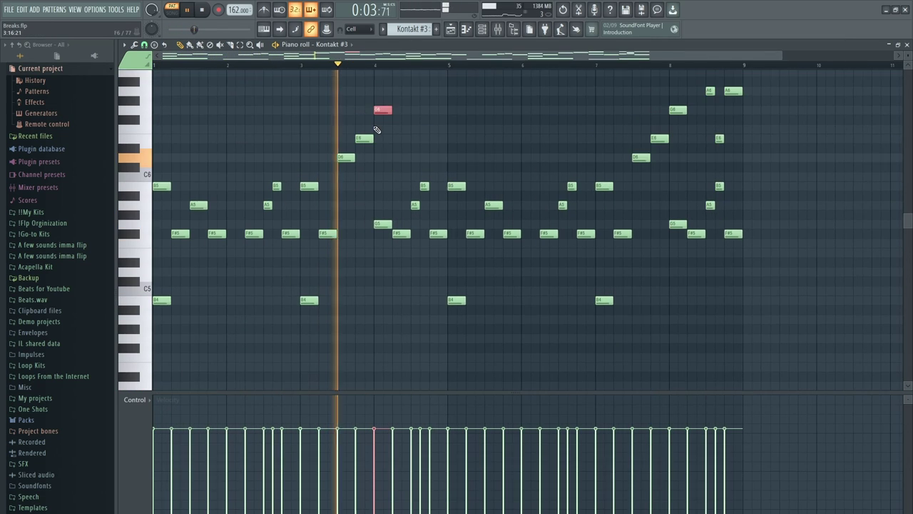
key("ctrl+d")
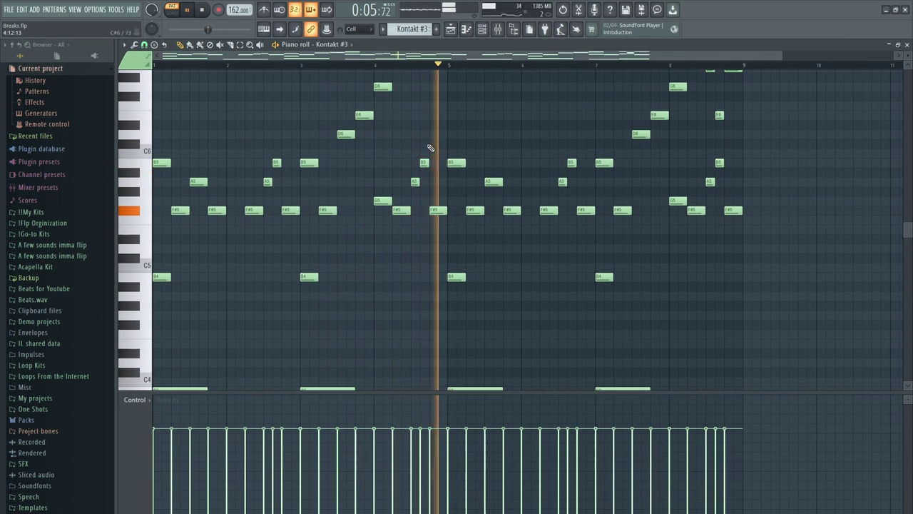
scroll(448, 141, "down", 2)
scroll(549, 189, "up", 2)
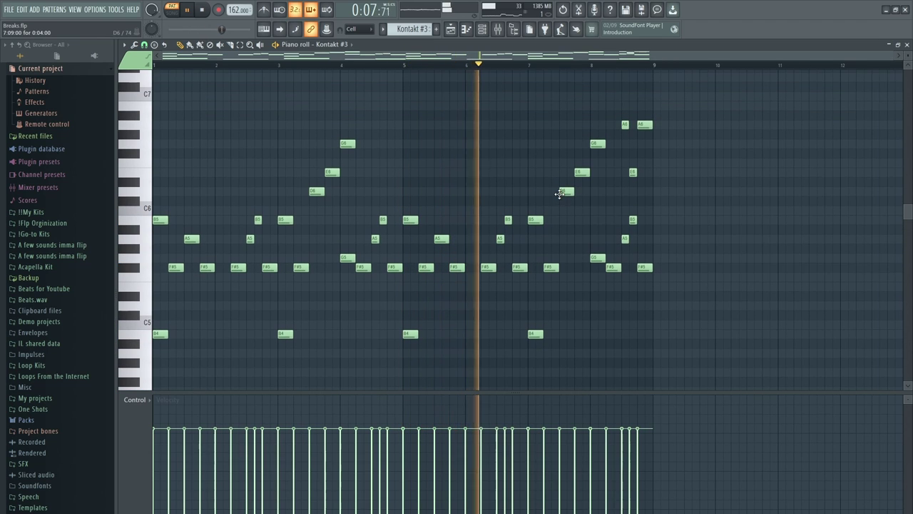
scroll(532, 150, "down", 4)
scroll(542, 146, "up", 4)
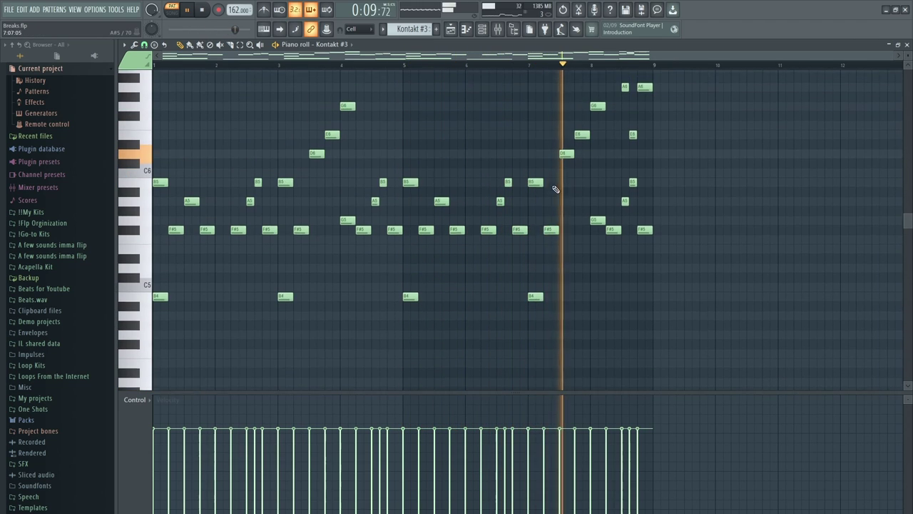
key("space")
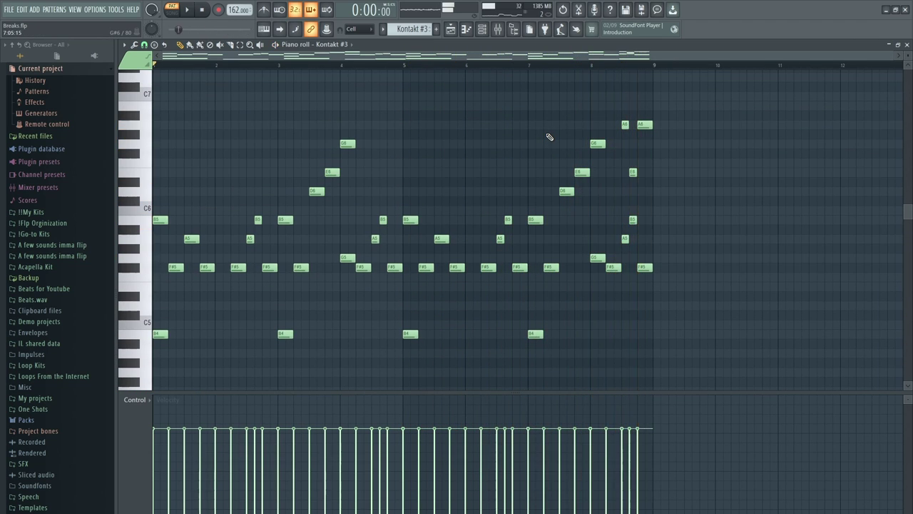
Examine the Kontakt #3 pattern's high ending notes in bar 8 and its low bass notes.
scroll(545, 153, "down", 1)
scroll(697, 146, "up", 2)
left_click_drag(697, 110, 545, 110, "ctrl")
scroll(590, 152, "down", 9)
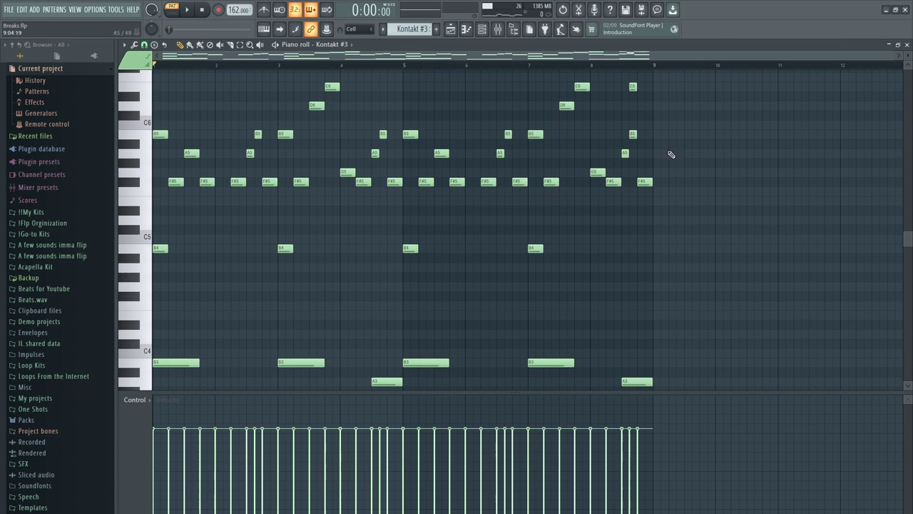
left_click_drag(755, 191, 118, 275, "ctrl")
Select the Kontakt #3 layer's long bass notes across all eight bars, review them against the upper notes, and clear the selection.
scroll(156, 197, "up", 6)
left_click(185, 145, "ctrl")
scroll(185, 145, "up", 3, "ctrl")
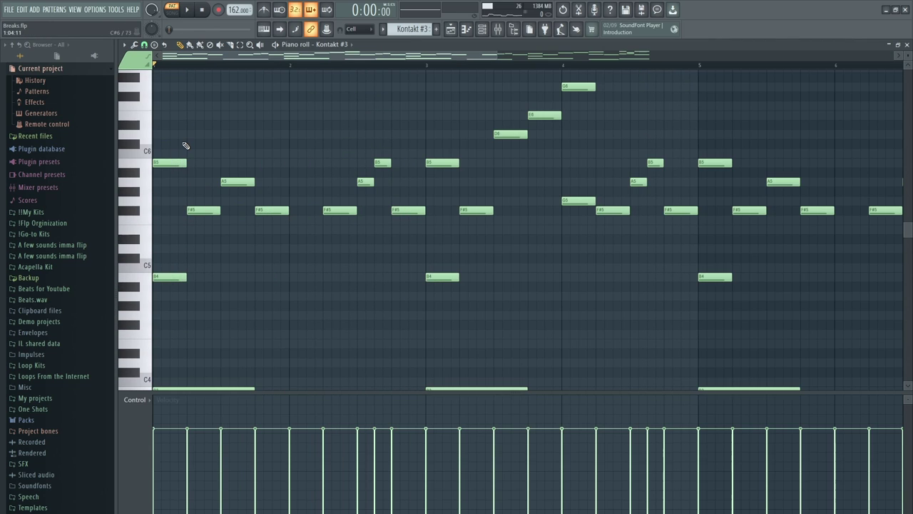
scroll(186, 144, "down", 3, "ctrl")
scroll(186, 146, "down", 7)
left_click_drag(178, 170, 829, 318, "ctrl")
scroll(310, 222, "up", 10)
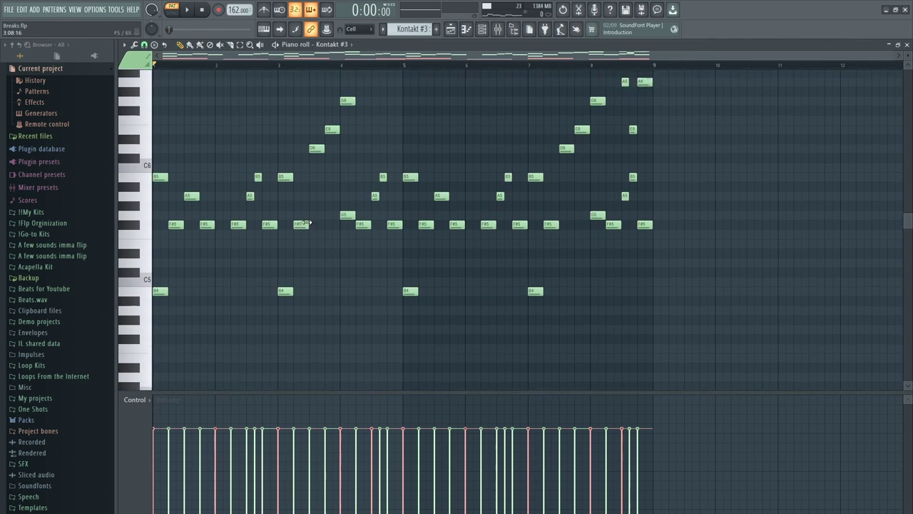
scroll(152, 218, "up", 4, "ctrl")
left_click(145, 214, "ctrl")
scroll(135, 215, "down", 4, "ctrl")
Select the Kontakt #3 layer's repeating notes between F#5 and B5 across all eight bars, and clear the selection.
scroll(133, 216, "up", 4)
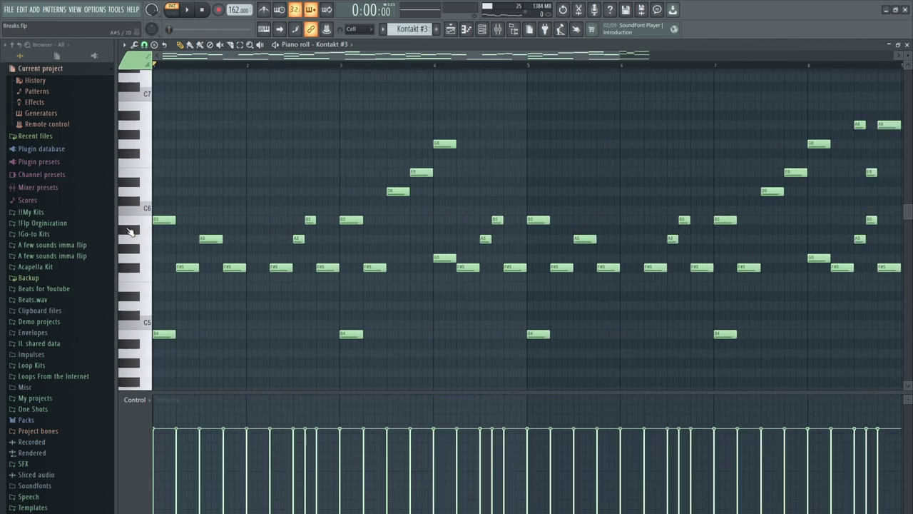
left_click_drag(143, 217, 135, 282)
scroll(257, 165, "down", 3, "ctrl")
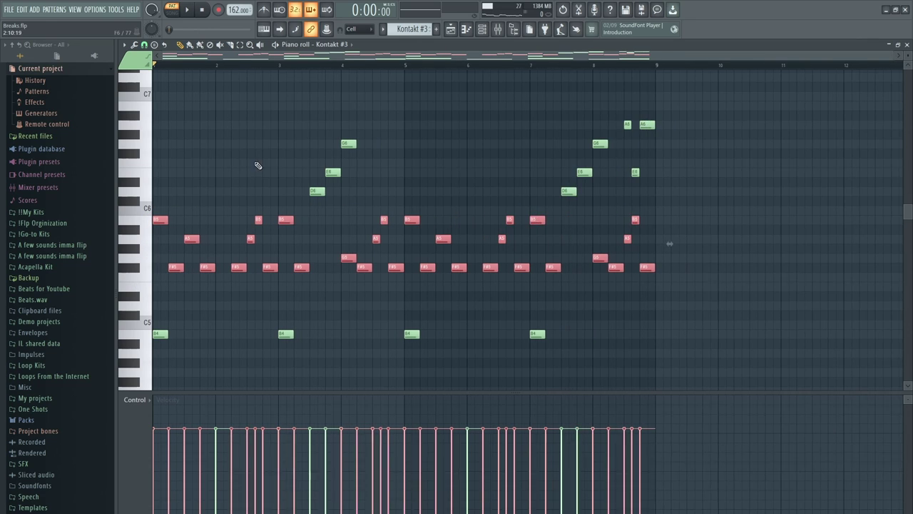
left_click(169, 233, "ctrl")
scroll(165, 232, "up", 3, "ctrl")
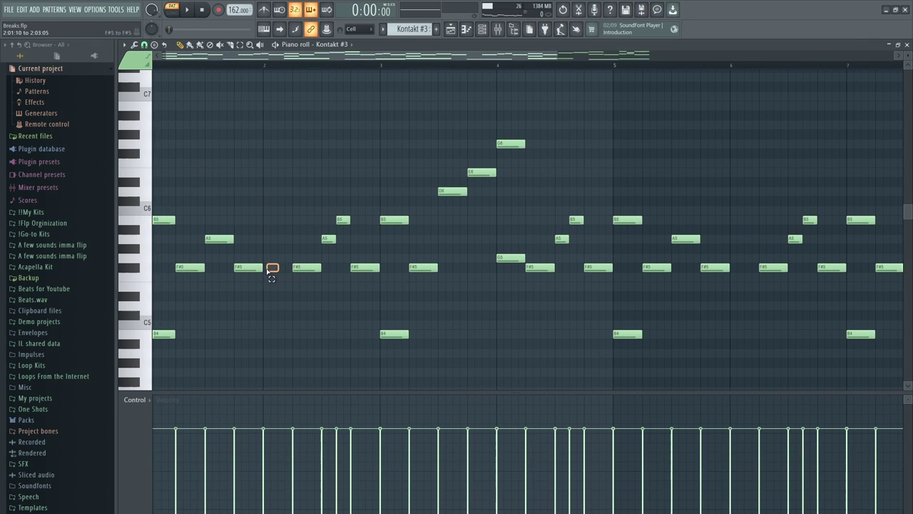
Leave the Kontakt #3 notes for the playlist and open the ElectraX pattern from Track 4 in the piano roll.
scroll(267, 224, "down", 3)
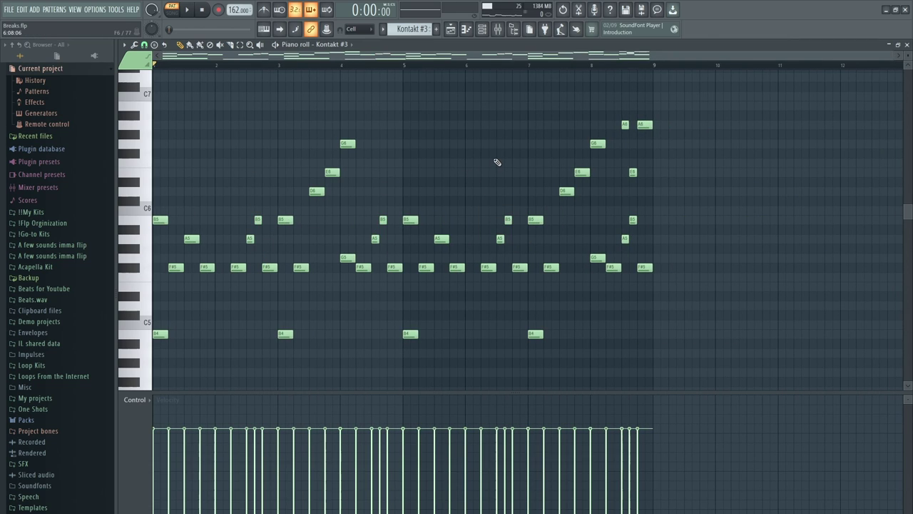
key("F5")
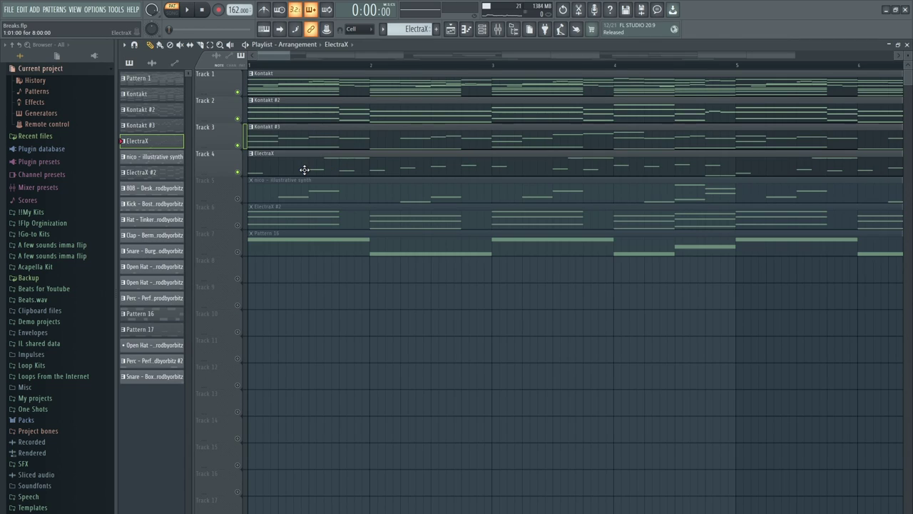
double_click(304, 169)
View the ElectraX channel's synth preset from the channel rack, and close both windows.
left_click(483, 28)
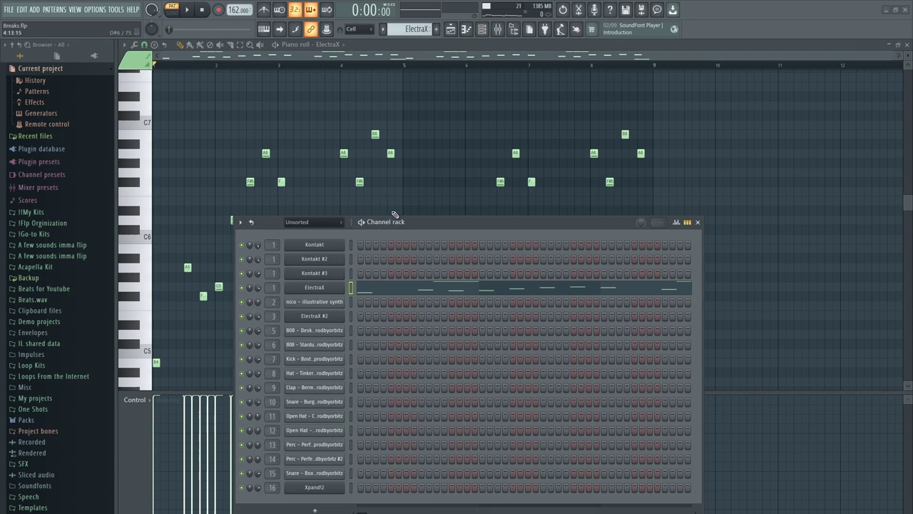
left_click(330, 290)
mouse_move(398, 225)
left_mouse_down()
mouse_move(540, 252)
mouse_move(408, 210)
left_mouse_up()
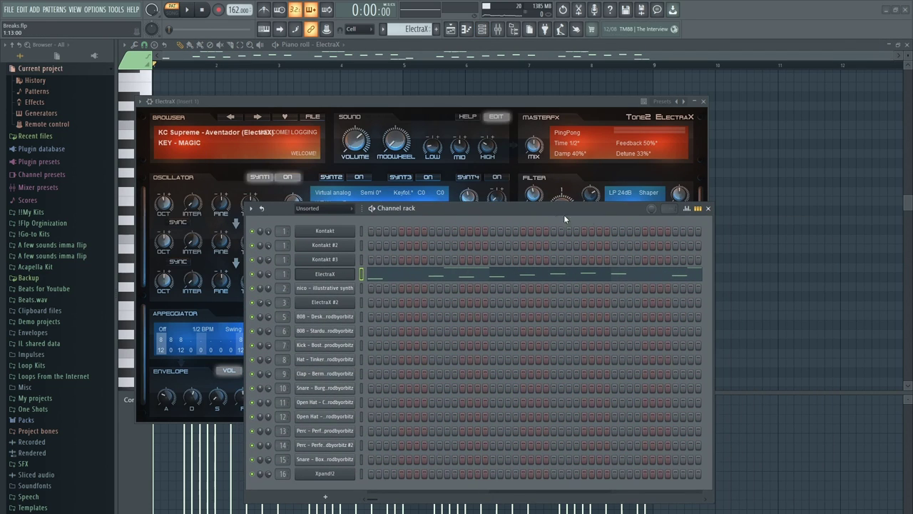
left_click(708, 208)
left_click(703, 101)
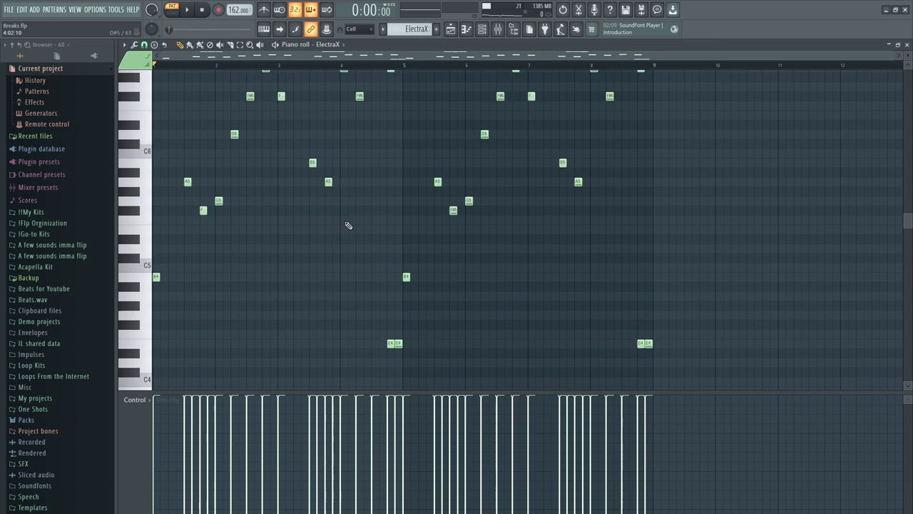
Select the ElectraX pattern's notes and survey them from the low E4 notes up to the highest ones.
scroll(347, 224, "up", 3)
left_click_drag(747, 150, 204, 463)
scroll(383, 227, "up", 7)
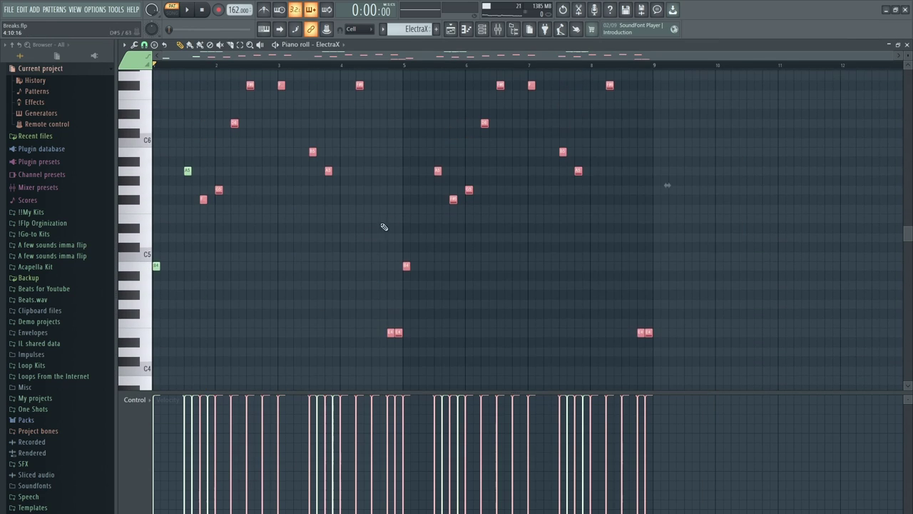
scroll(397, 211, "up", 6)
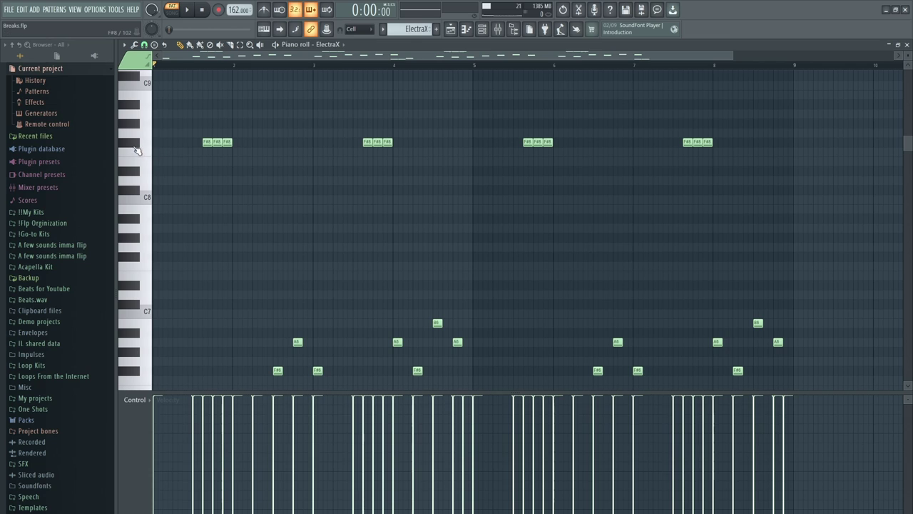
Select the ElectraX pattern's repeated F#8 notes, inspect their groups of three, and clear the selection.
left_click(137, 150)
scroll(148, 150, "up", 3, "ctrl")
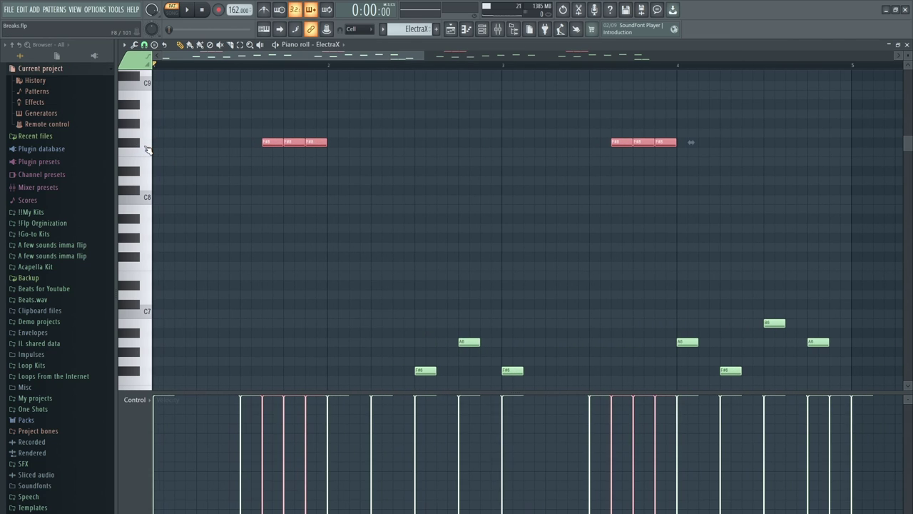
left_click_drag(249, 130, 352, 160, "ctrl")
scroll(308, 139, "down", 2, "ctrl")
left_click(146, 137, "ctrl")
scroll(147, 132, "down", 2, "ctrl")
scroll(149, 132, "up", 3, "ctrl")
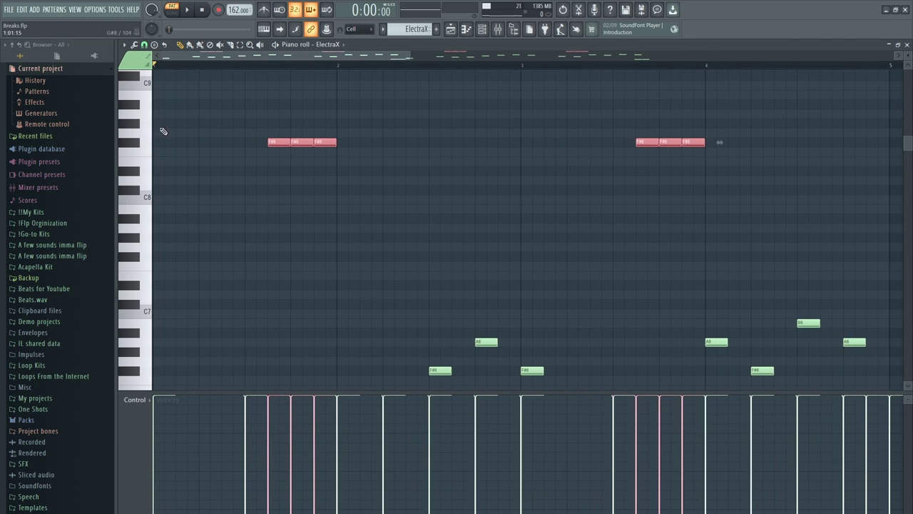
left_click(172, 128)
Play the ElectraX pattern from bar 1 into bar 4, following its high and low notes, and stop playback.
scroll(175, 129, "down", 7)
scroll(201, 134, "up", 4)
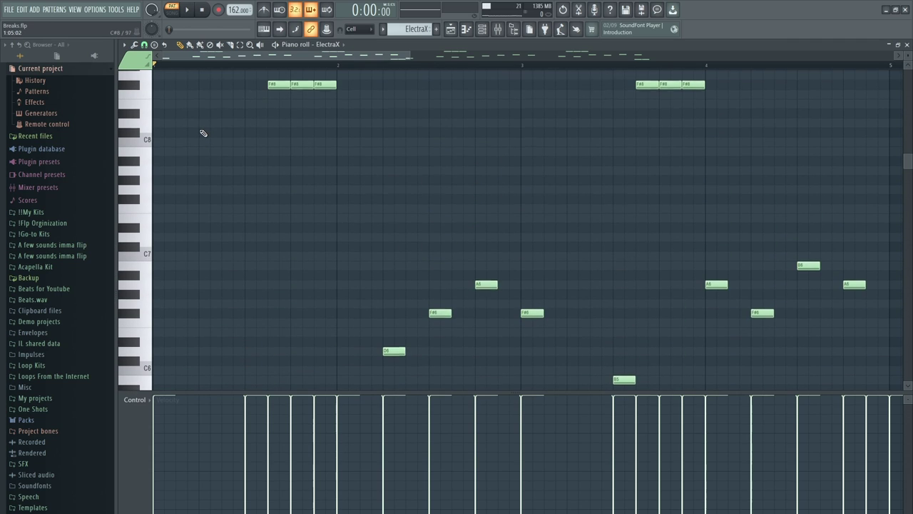
key("space")
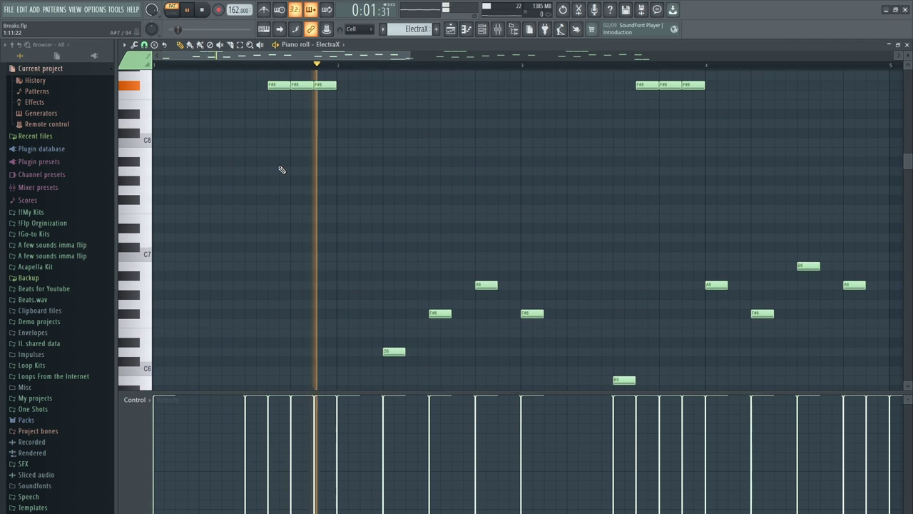
scroll(279, 170, "down", 3, "ctrl")
scroll(280, 170, "down", 1)
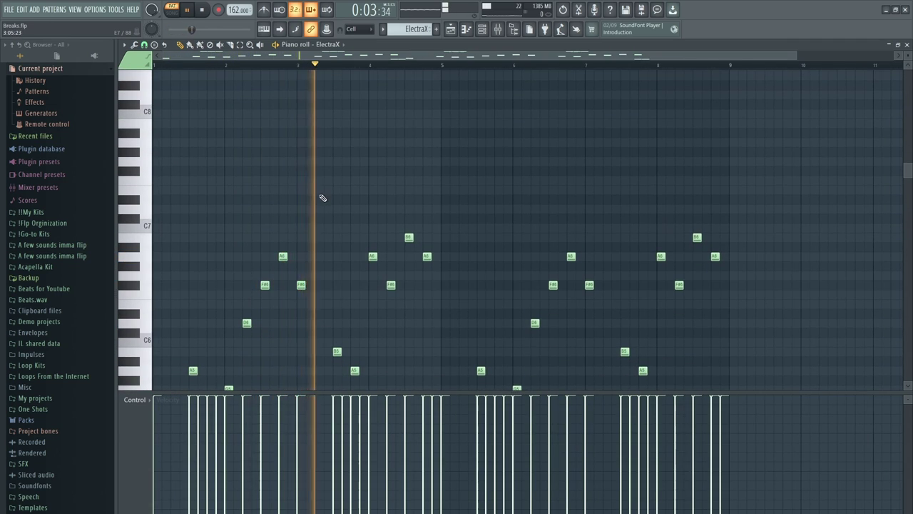
scroll(379, 216, "down", 3)
scroll(381, 217, "up", 3)
scroll(417, 224, "down", 1)
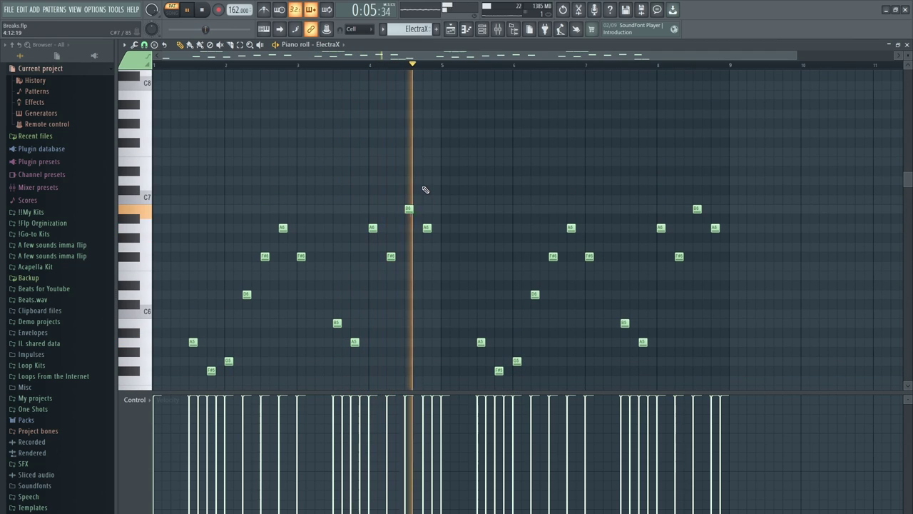
scroll(424, 189, "down", 4)
scroll(500, 239, "down", 5)
key("space")
Select the ElectraX pattern's paired E4 notes at the ends of bars 4 and 8 and review them against the upper notes.
left_click_drag(410, 244, 867, 283)
left_click_drag(753, 224, 414, 263)
scroll(414, 263, "up", 3)
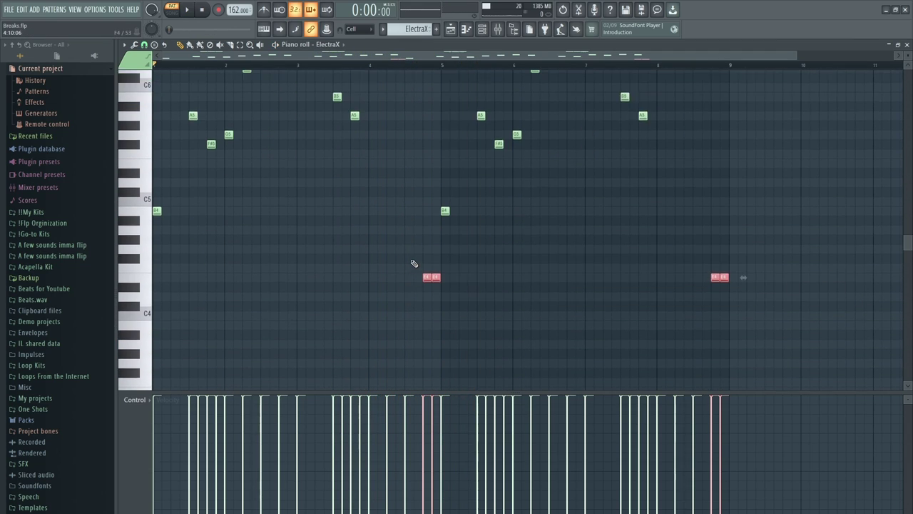
scroll(583, 284, "up", 1)
left_click_drag(444, 316, 742, 74)
scroll(821, 236, "down", 3)
left_click_drag(814, 280, 421, 358)
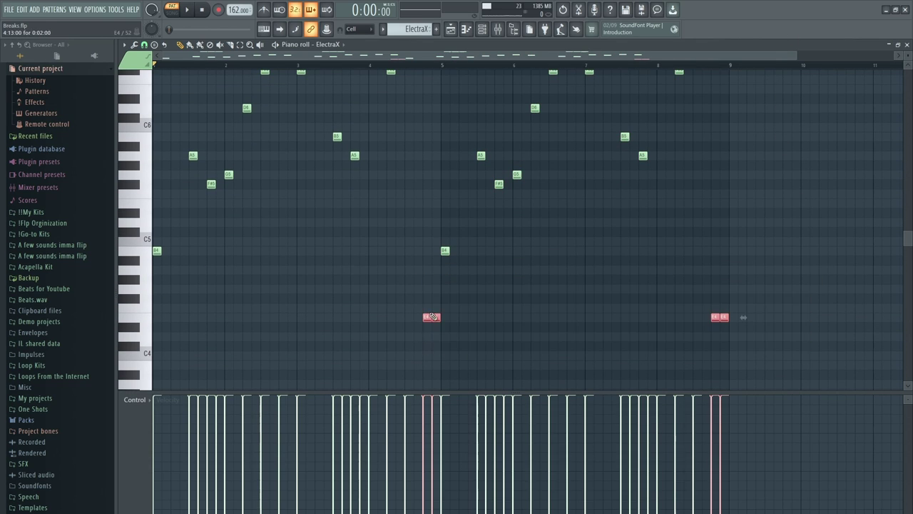
scroll(450, 300, "up", 5)
scroll(457, 257, "down", 3)
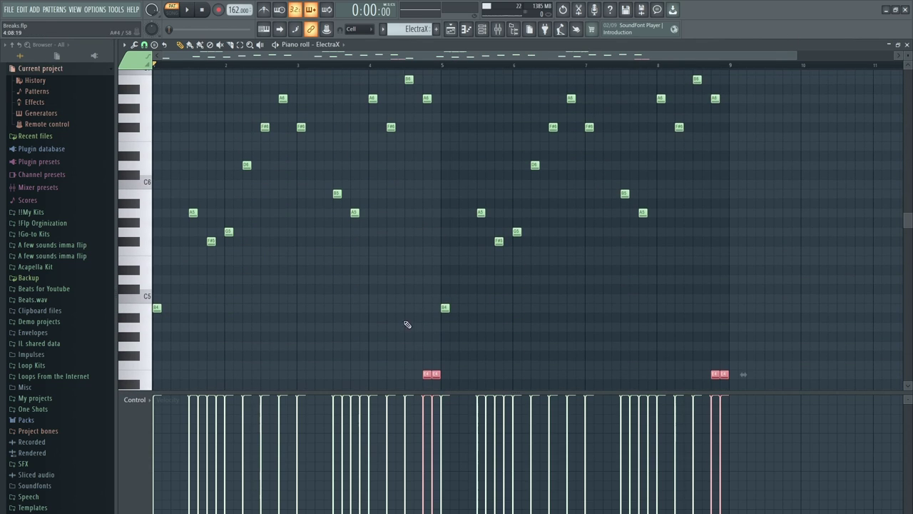
Select the ElectraX pattern's B4 notes at the starts of bars 1 and 5.
left_click_drag(404, 304, 717, 392)
scroll(555, 257, "down", 2)
left_click_drag(510, 257, 159, 221)
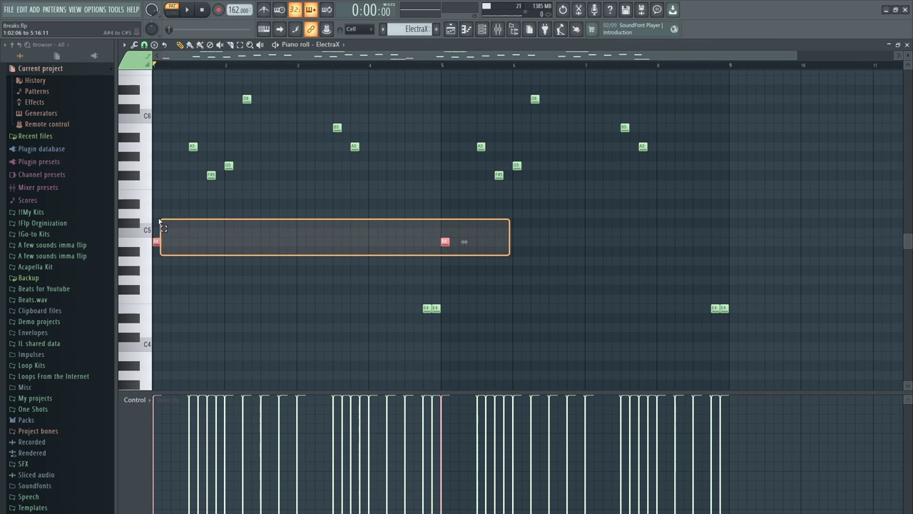
scroll(159, 220, "up", 3)
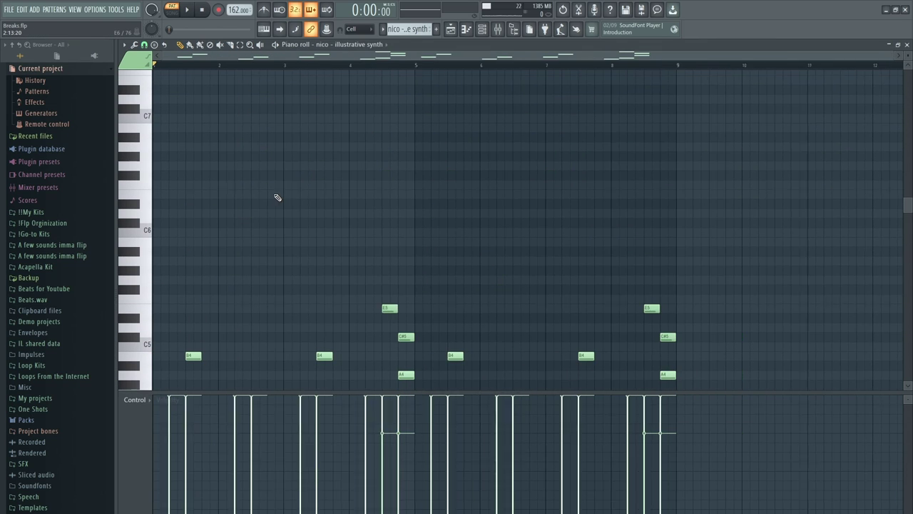
Select all notes of the nico - illustrative synth pattern, review them across eight bars, and clear the selection.
left_click_drag(771, 195, 244, 210)
scroll(148, 254, "up", 2)
left_click_drag(182, 172, 209, 292)
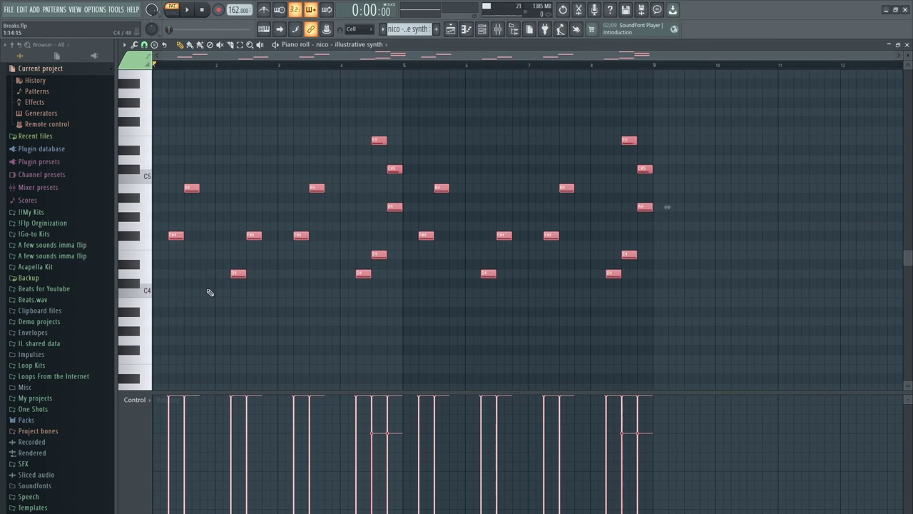
key("ctrl+d")
Return to the playlist and select the first Kontakt and Kontakt #2 clips on Tracks 1 and 2.
left_click(907, 45)
left_click_drag(561, 186, 542, 128)
scroll(434, 129, "down", 2)
left_click(422, 90, "ctrl")
left_click_drag(422, 90, 405, 102)
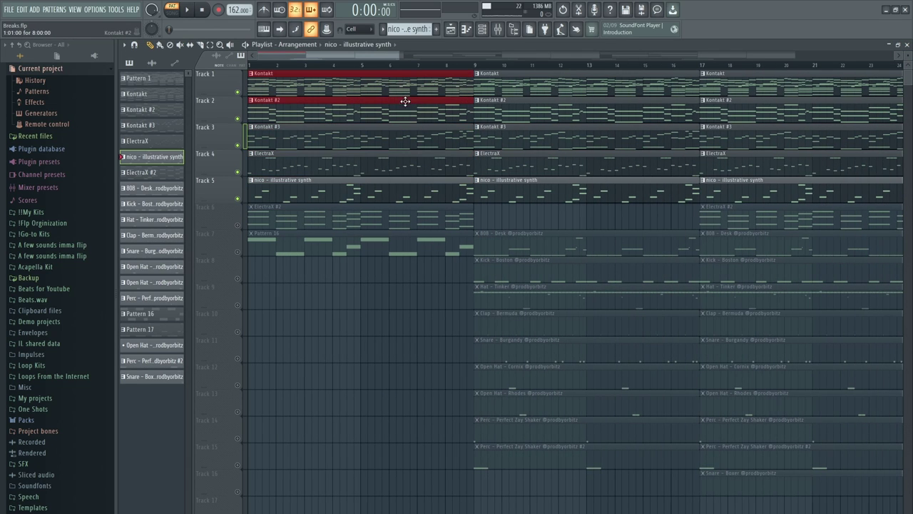
Reopen the nico - illustrative synth pattern, select all its notes across eight bars, and return to the playlist.
double_click(369, 185)
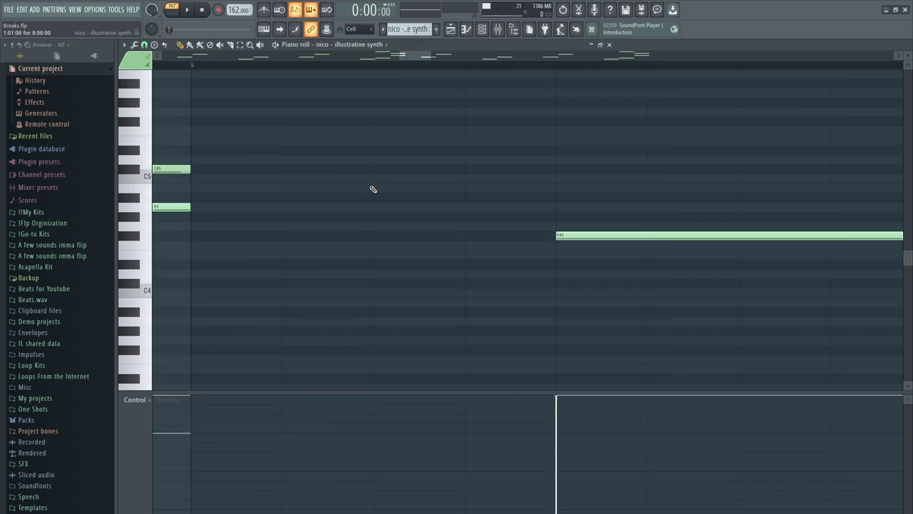
left_click_drag(731, 99, 168, 292)
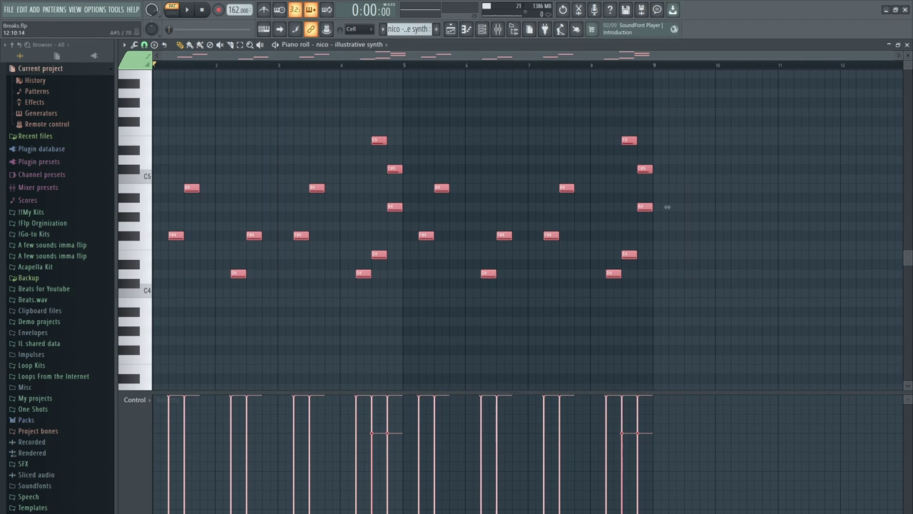
left_click(908, 44)
left_click_drag(322, 82, 325, 114)
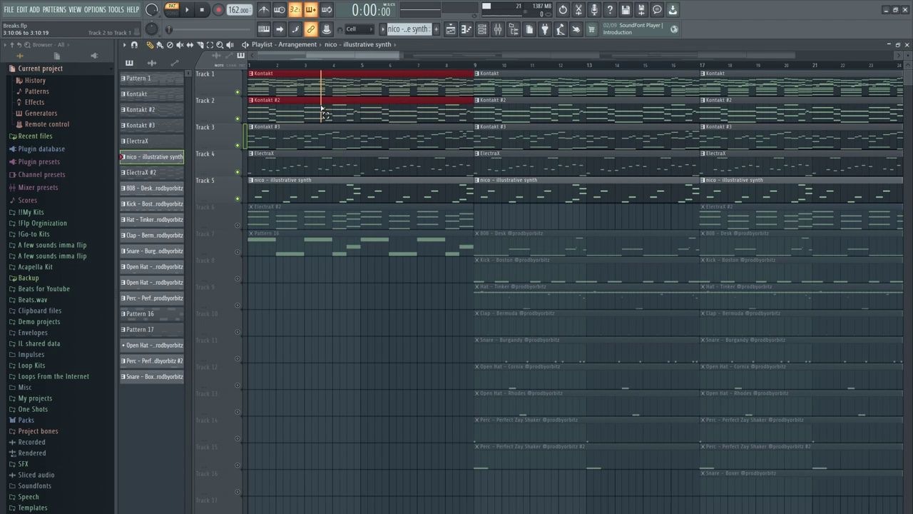
Open the nico - illustrative synth pattern again and select its two-note phrases in bars 1, 2 and 3 in turn.
double_click(302, 191)
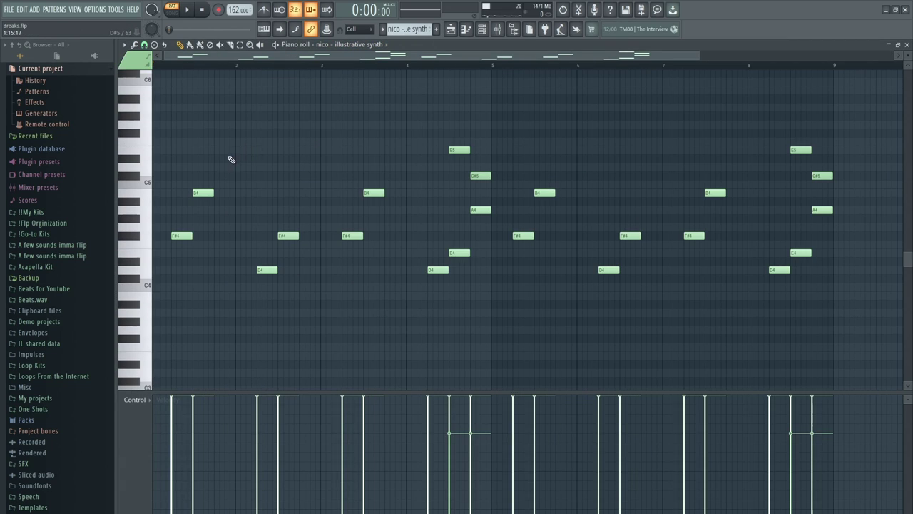
left_click_drag(228, 154, 208, 187)
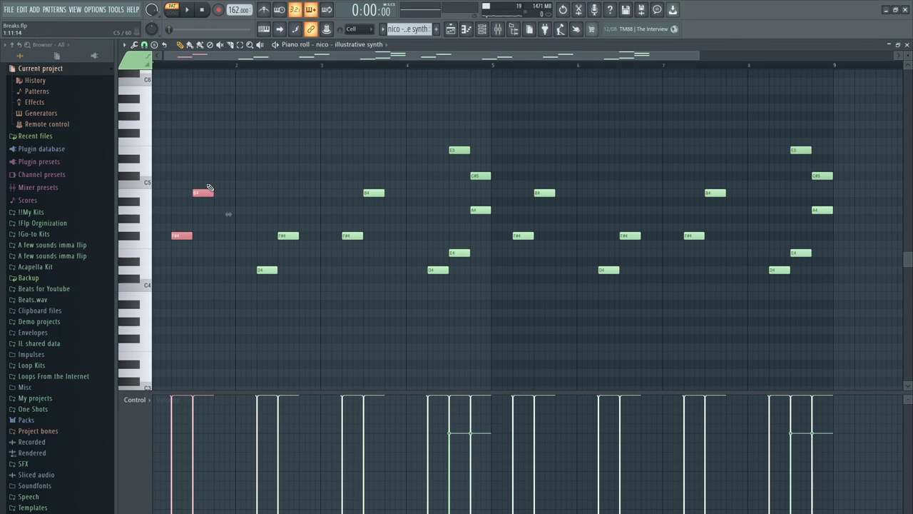
left_click_drag(308, 189, 264, 268)
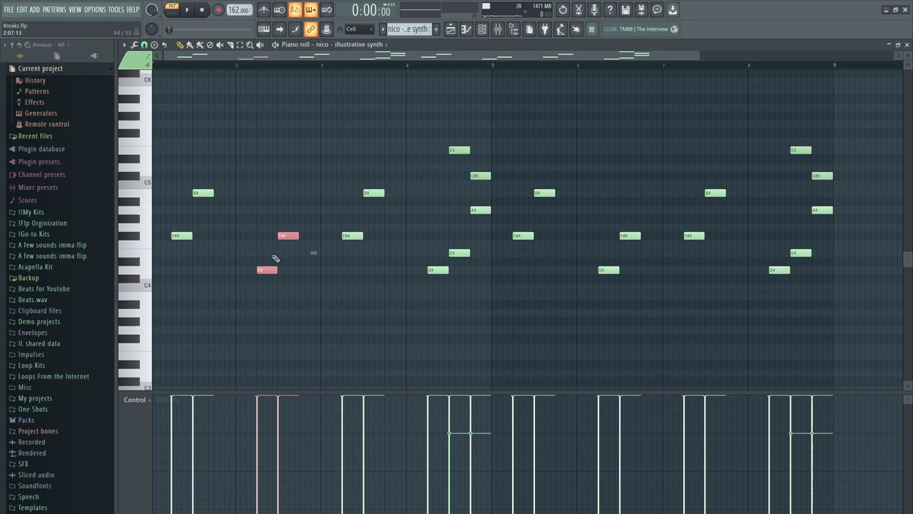
left_click_drag(268, 287, 269, 288)
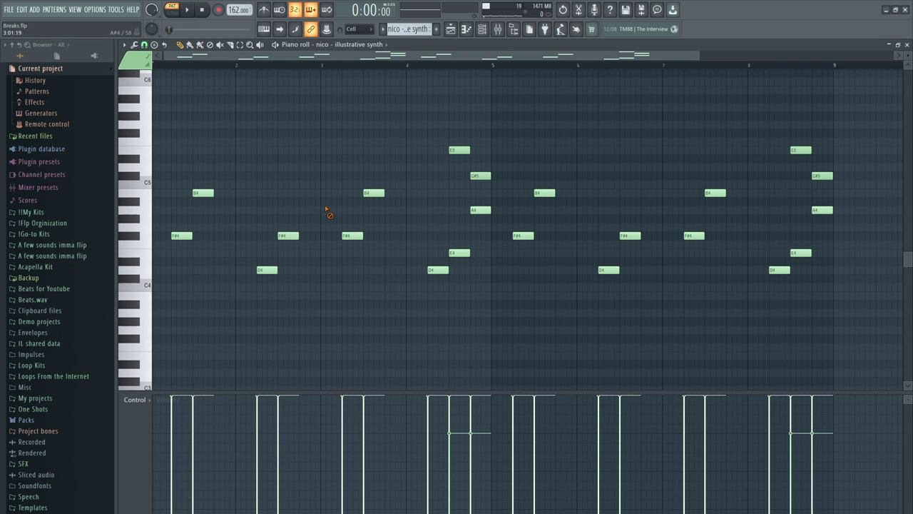
left_click_drag(388, 140, 343, 284)
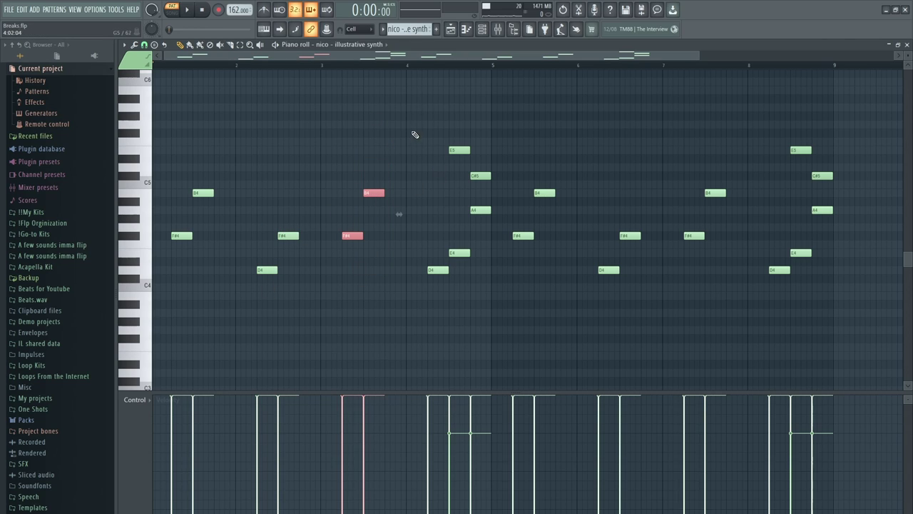
Select the synth pattern's bar 4 notes in turn: the D4, the E4 and A4 pair, and the E5 and C#5 pair.
left_click_drag(410, 175, 442, 351)
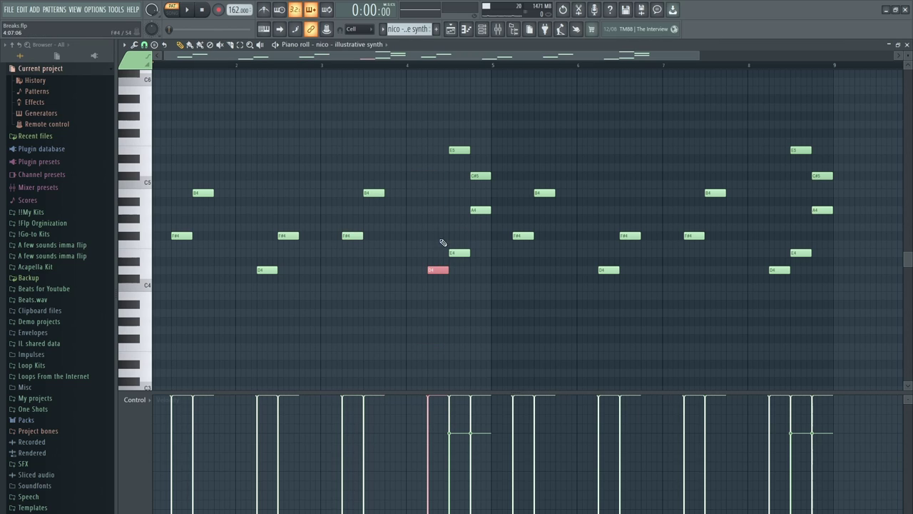
left_click_drag(440, 192, 444, 278)
left_click_drag(460, 193, 475, 261)
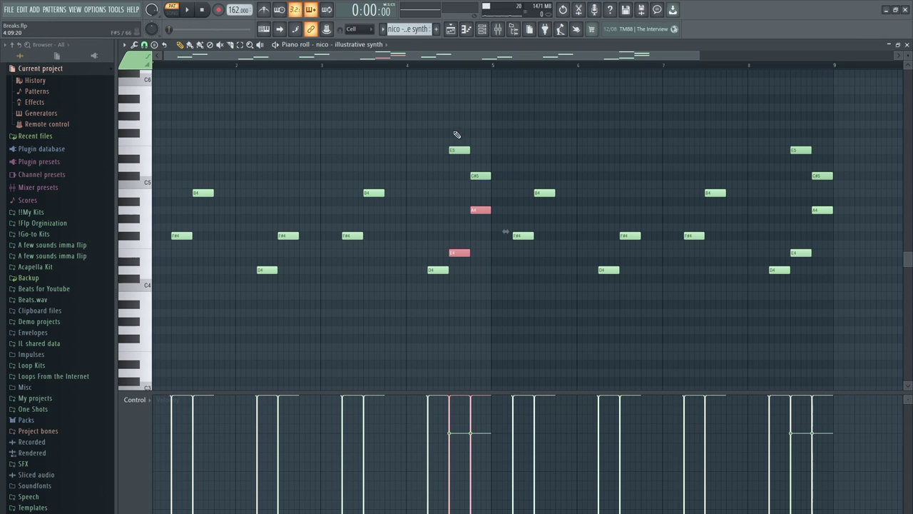
left_click_drag(454, 132, 478, 179)
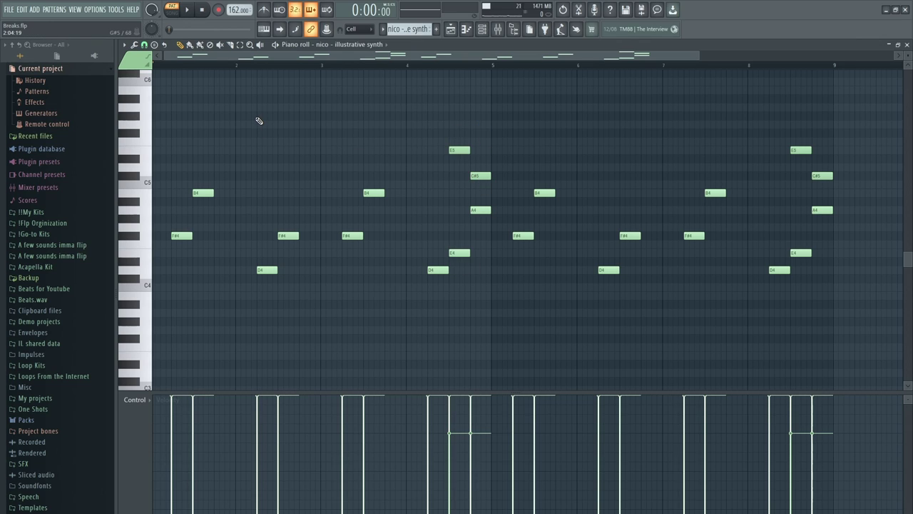
Play the nico - illustrative synth pattern from bar 1 through bar 3, stop playback, and return to the playlist.
key("space")
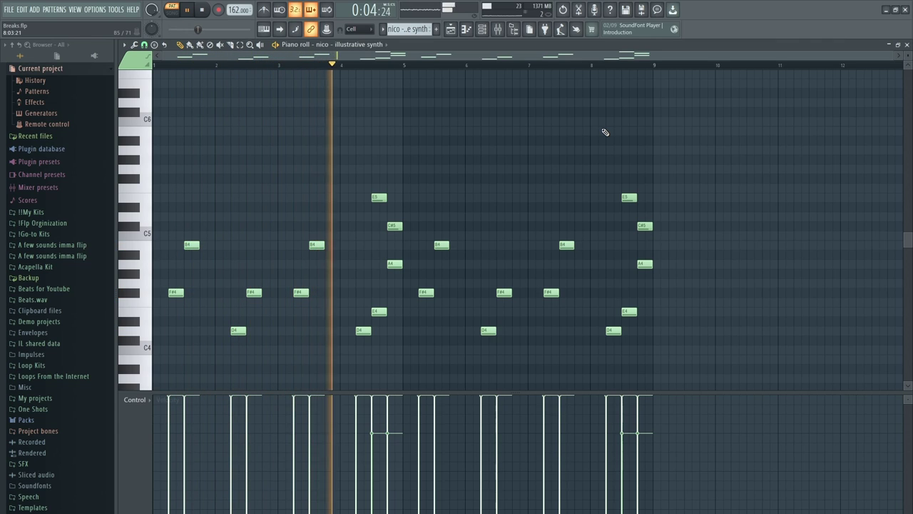
key("space")
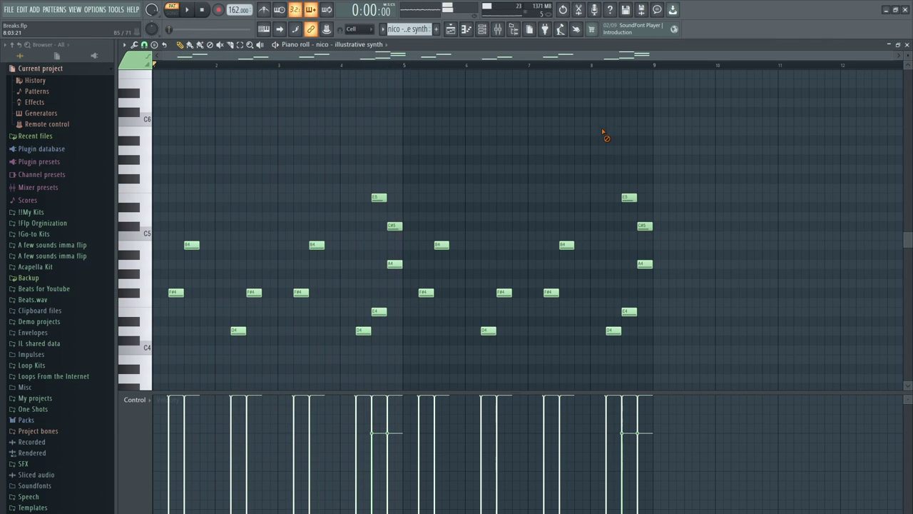
left_click(906, 44)
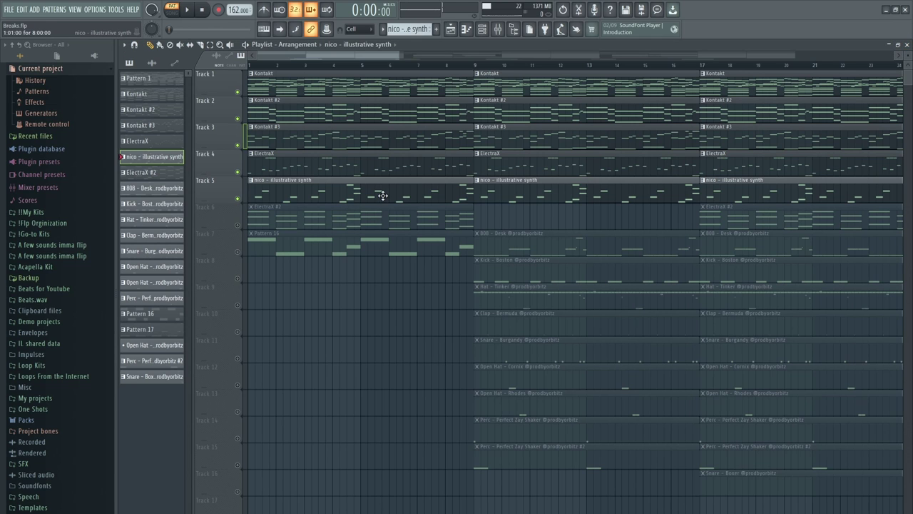
Select the first eight-bar clips on Tracks 1 to 5 and unmute Track 6 with the ElectraX #2 layer.
left_click_drag(384, 195, 349, 94)
double_click(254, 226)
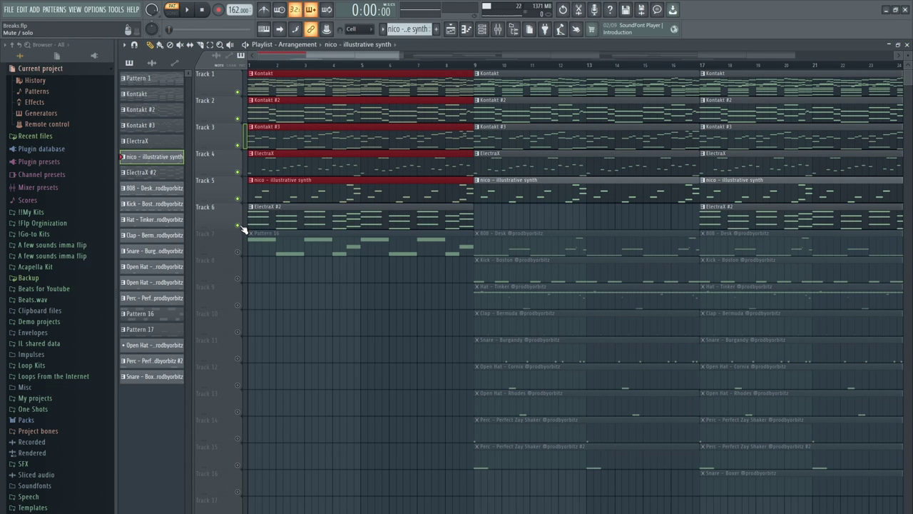
Select all the chord notes in the ElectraX #2 pattern and check its channel in the channel rack.
left_click_drag(724, 158, 43, 450)
left_click(482, 29)
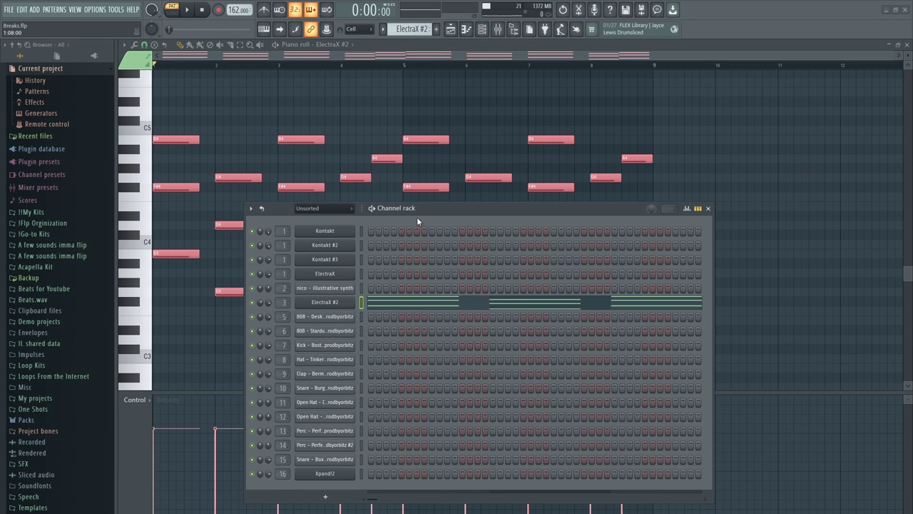
left_click(704, 216)
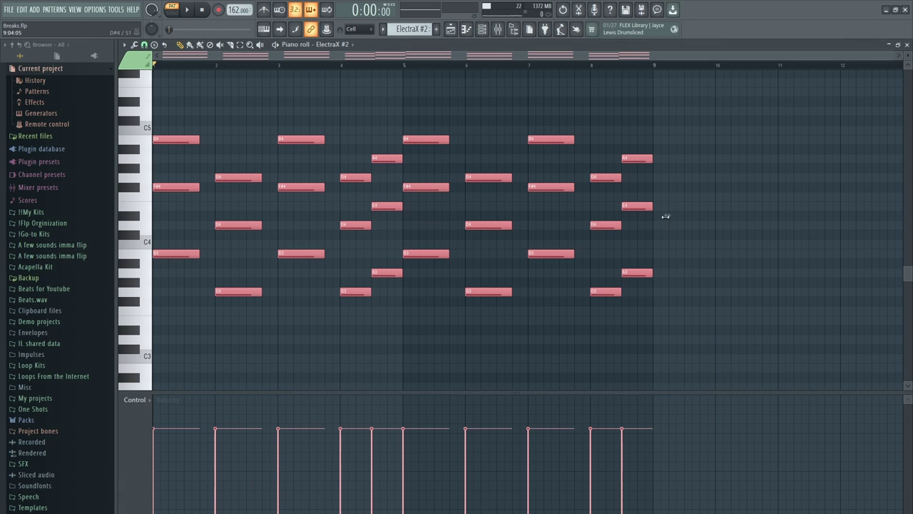
left_click(482, 29)
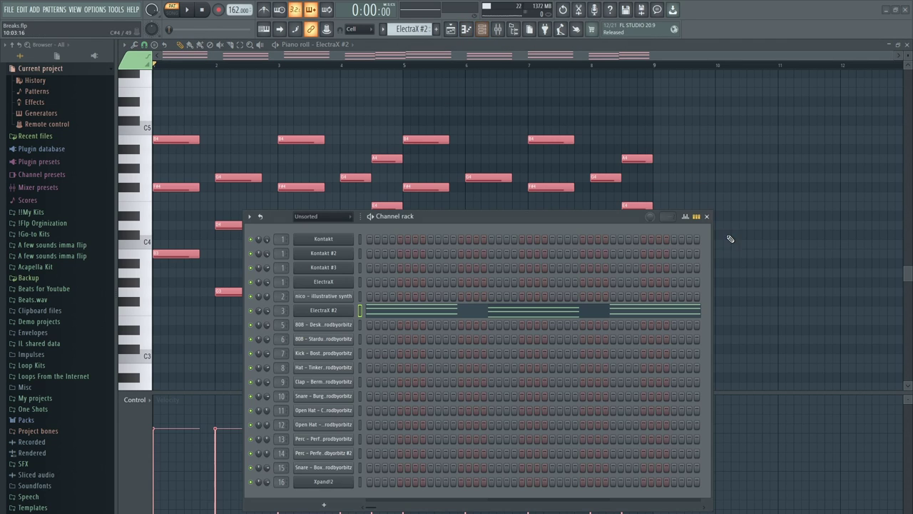
left_click(708, 217)
Play the ElectraX #2 pattern from bar 1 into bar 5, stop playback, and return to the playlist.
key("space")
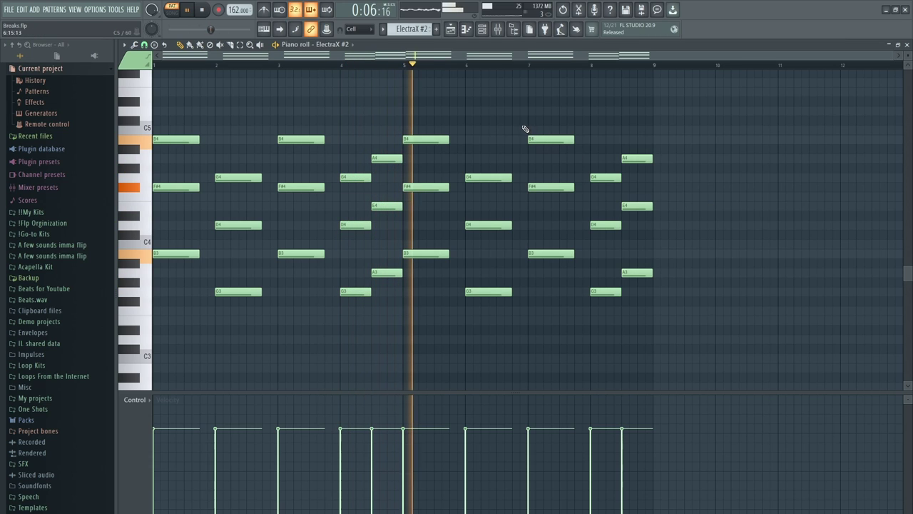
key("space")
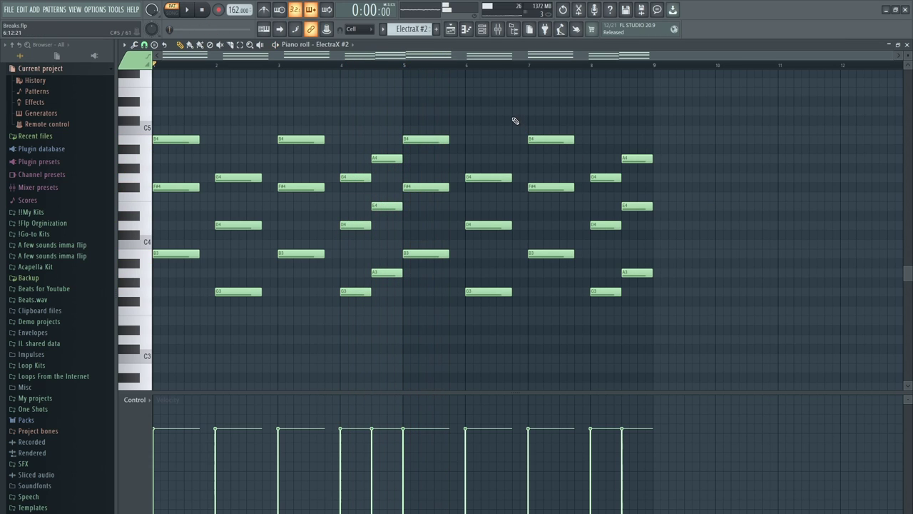
left_click(908, 44)
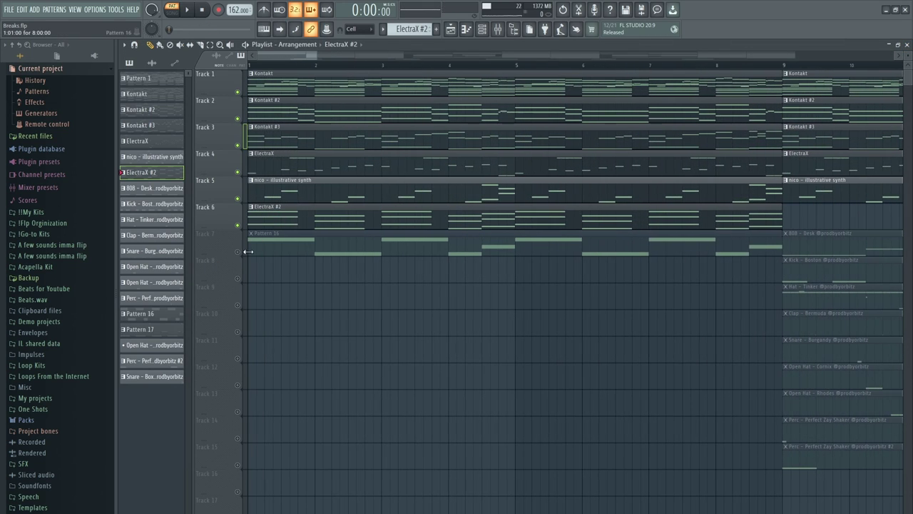
Unmute Track 7 and open the Pattern 16 bass notes in the piano roll.
left_click(238, 252)
double_click(278, 246)
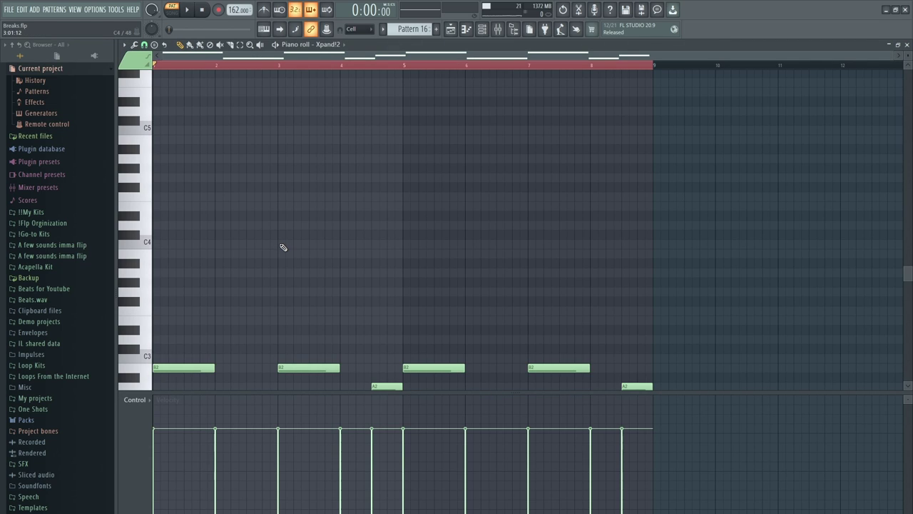
scroll(282, 247, "down", 5)
Show the Xpand!2 instrument used by Pattern 16 to examine its preset, and close the plugin window.
key("F6")
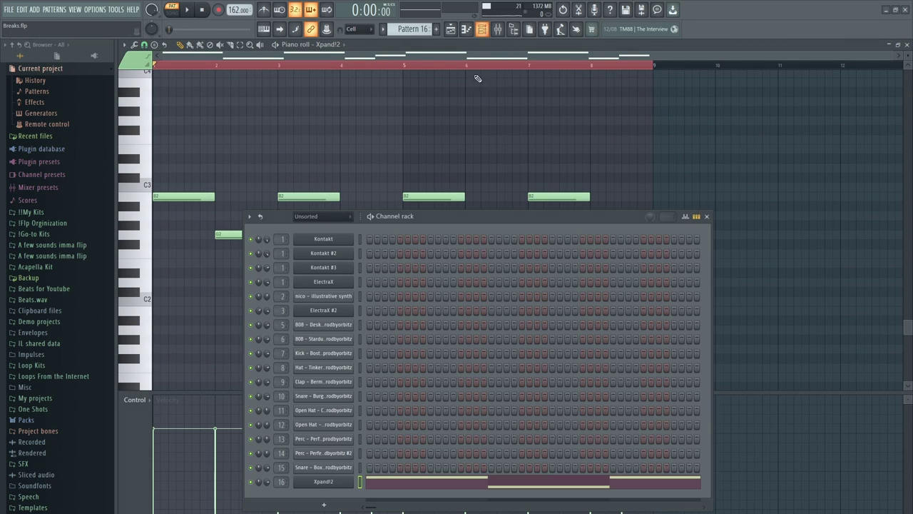
left_click_drag(437, 232, 874, 136)
left_click(759, 385)
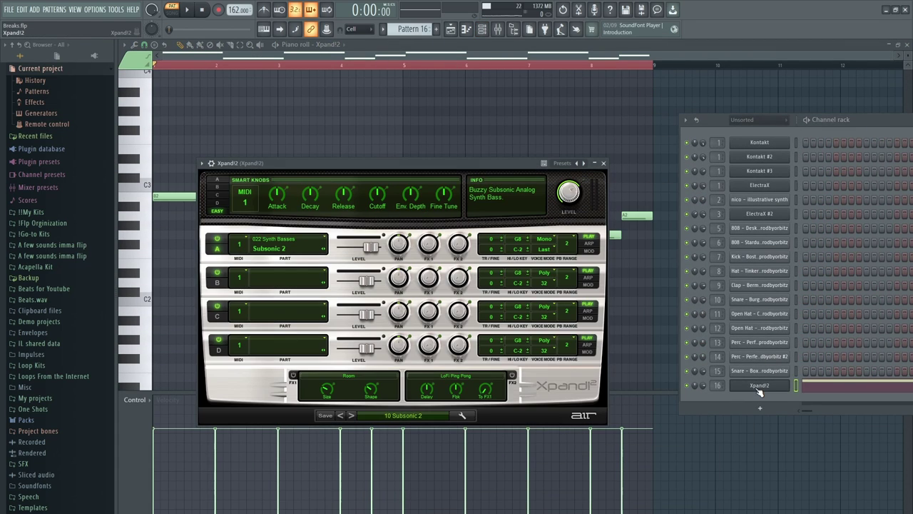
left_click(603, 163)
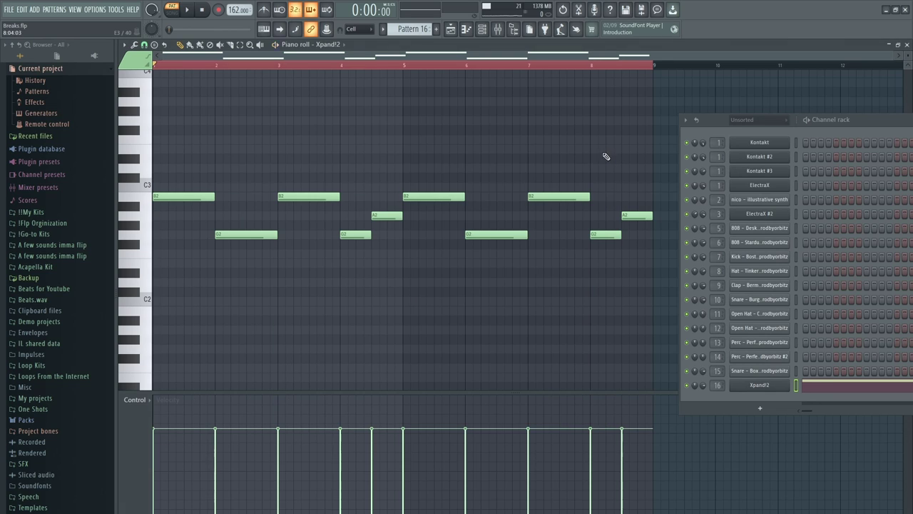
Play the Pattern 16 bass briefly, close the channel rack, and return to the playlist.
key("space")
key("space")
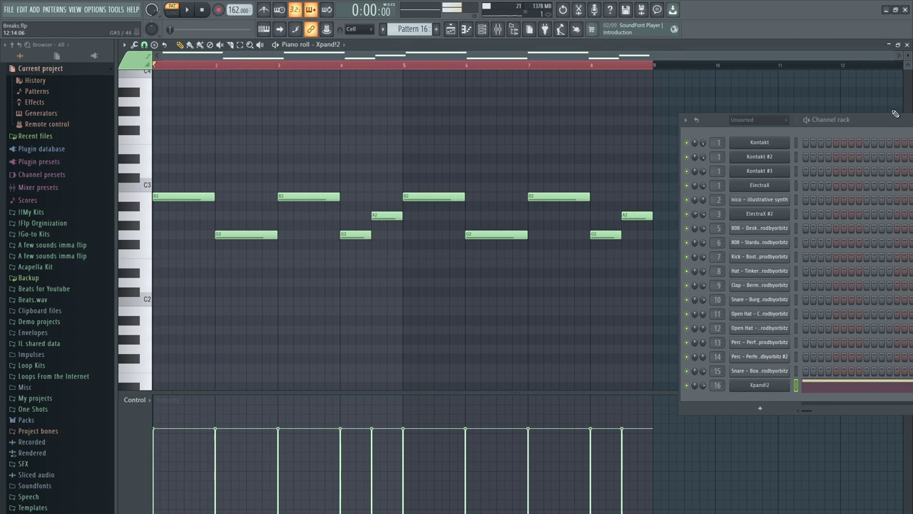
left_click_drag(892, 119, 389, 159)
left_click(601, 157)
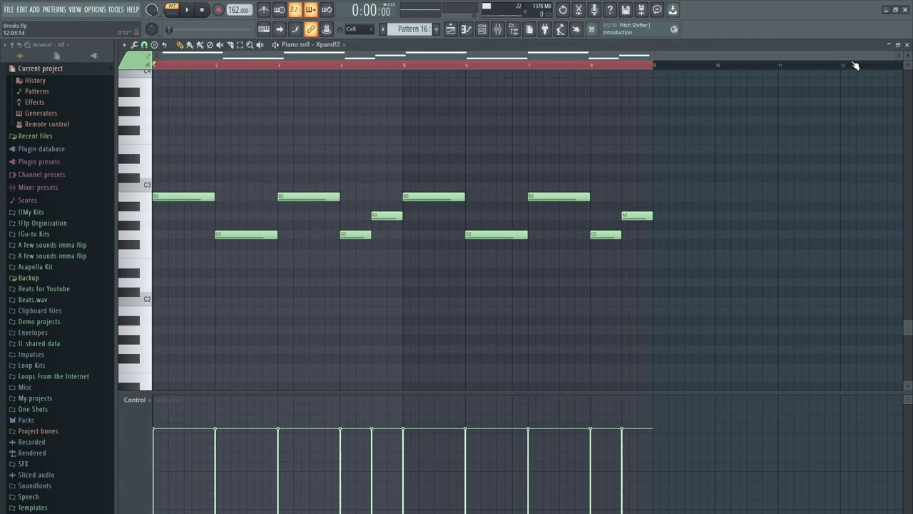
left_click(907, 45)
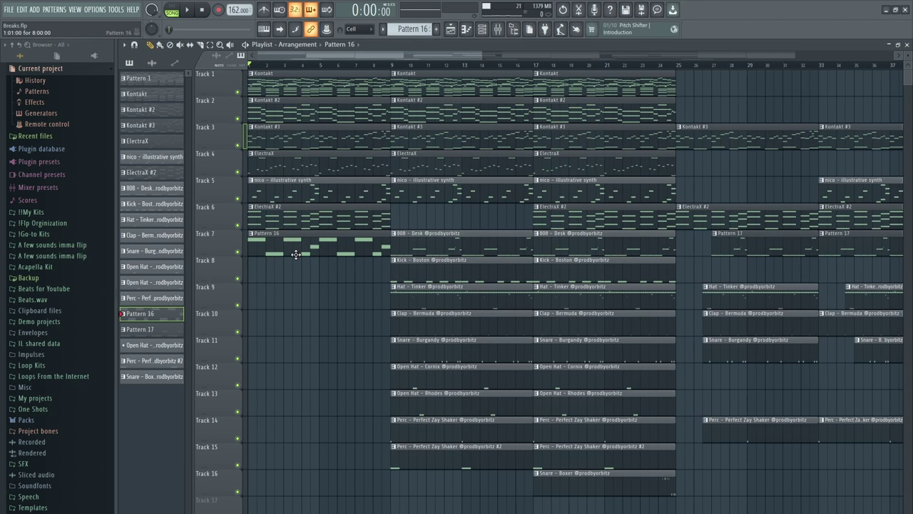
Play the arrangement from bar 1, open the Clap - Bermuda pattern to examine its hits, and return to the playlist.
key("space")
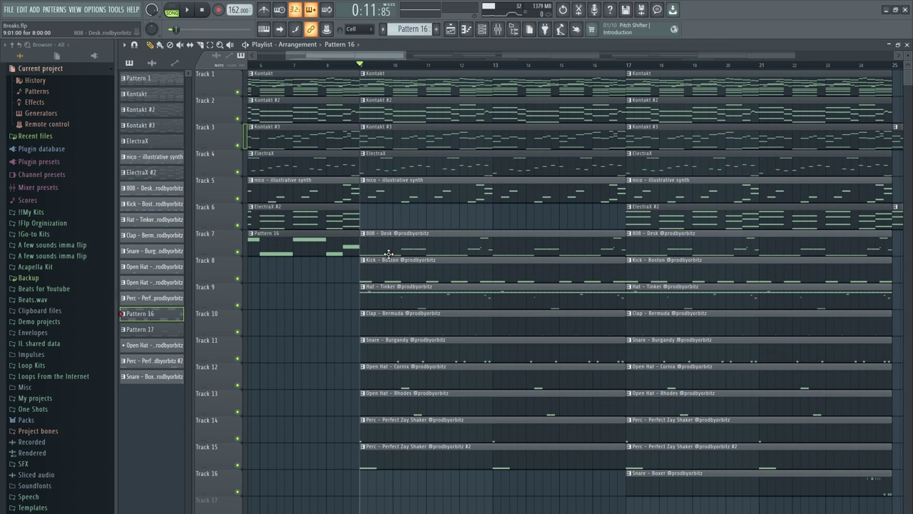
scroll(345, 252, "up", 3)
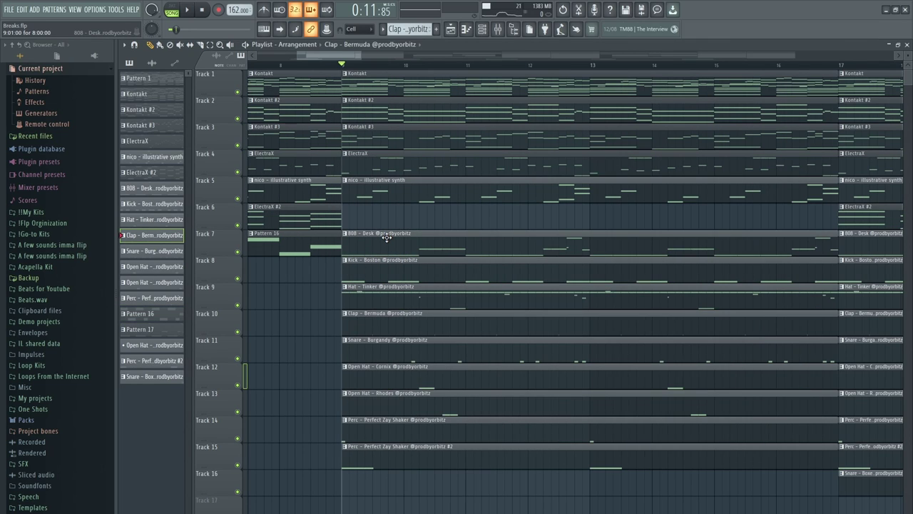
double_click(374, 319)
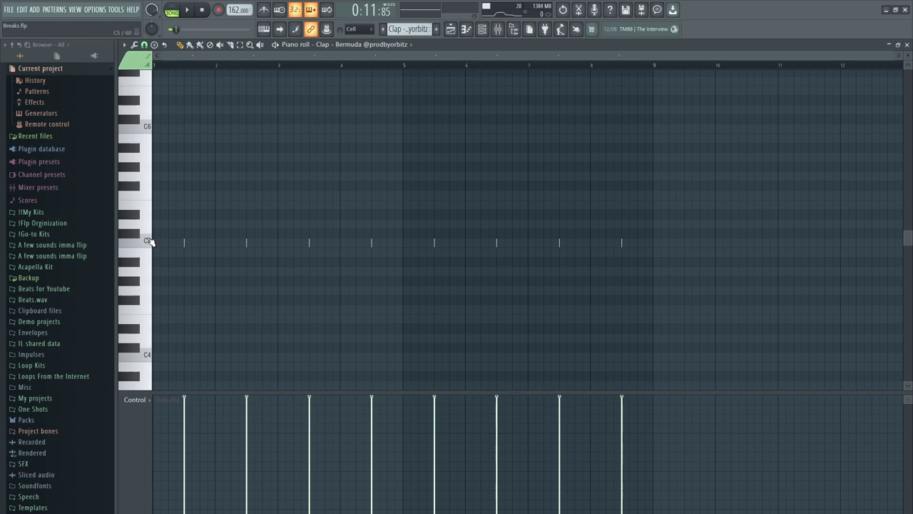
key("F5")
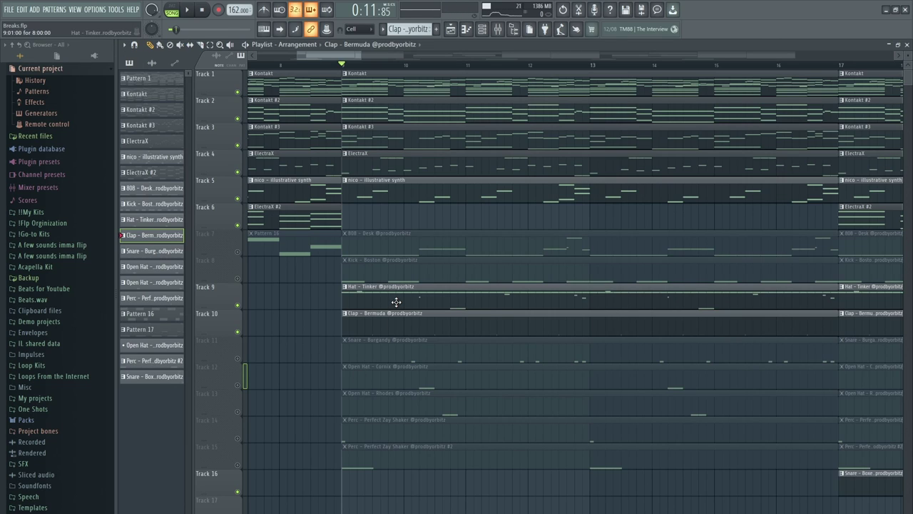
Open the Hat - Tinker pattern and select its hat notes on and around C5.
double_click(402, 303)
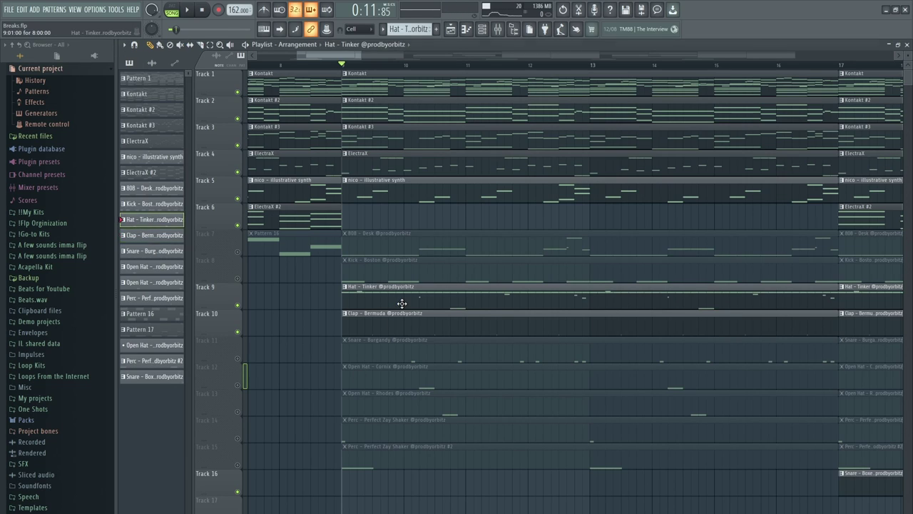
left_click_drag(779, 152, 184, 358)
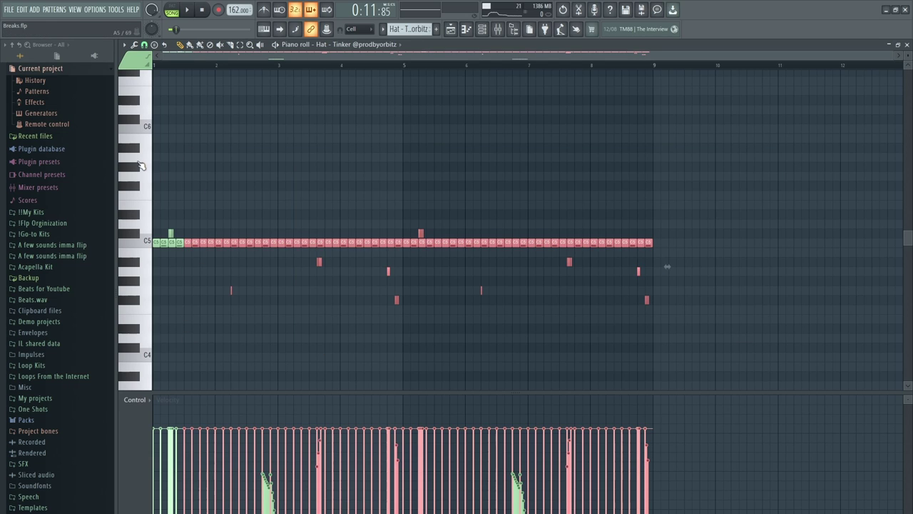
scroll(202, 66, "up", 5)
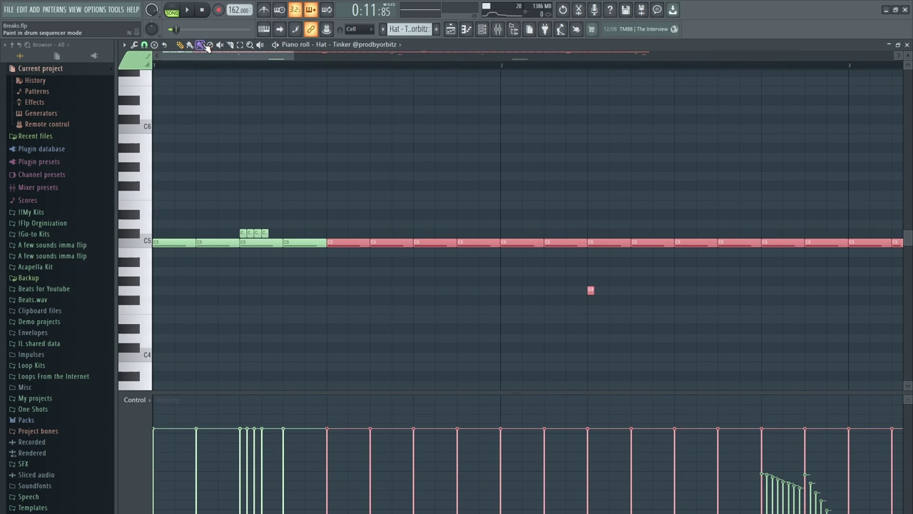
Set the snap to 1/3 step, paint a test run of notes above the C5 hats, and undo it.
left_click(144, 45)
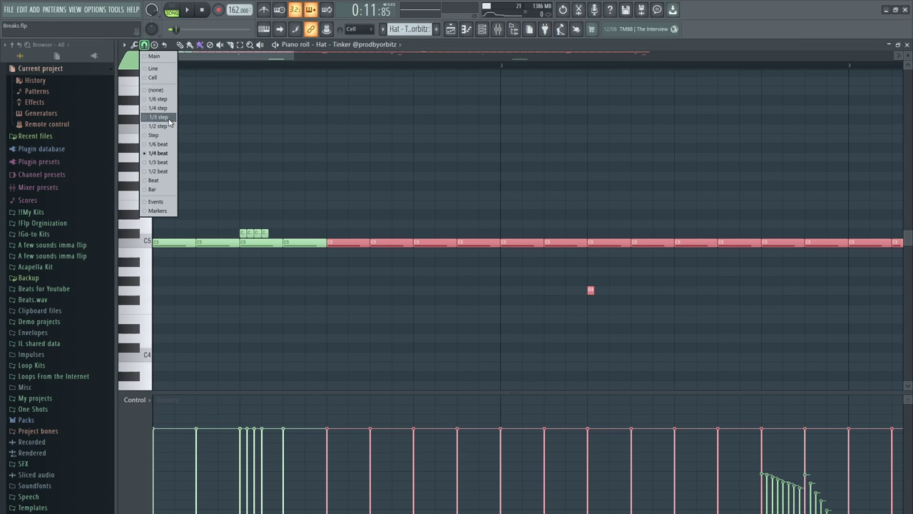
left_click(169, 122)
scroll(255, 183, "up", 3)
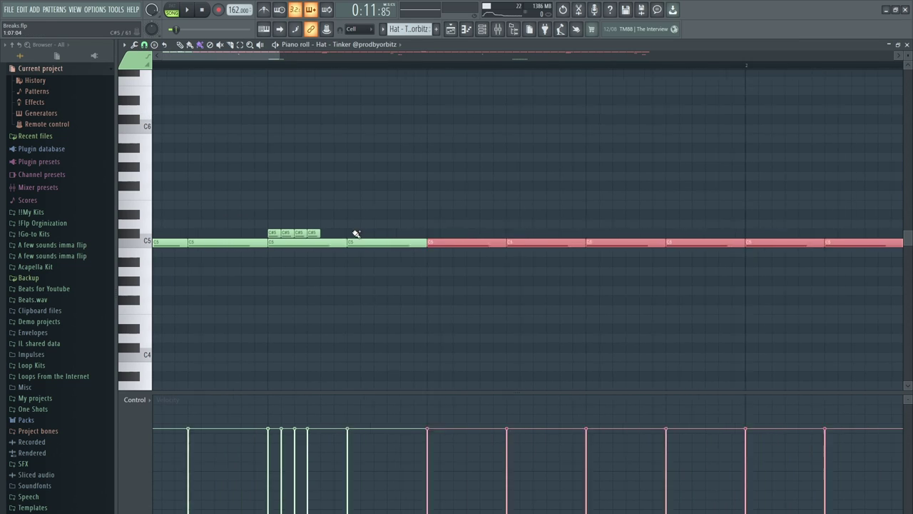
scroll(356, 234, "down", 2)
left_click_drag(342, 195, 513, 208)
key("ctrl+alt+z")
key("ctrl+alt+z")
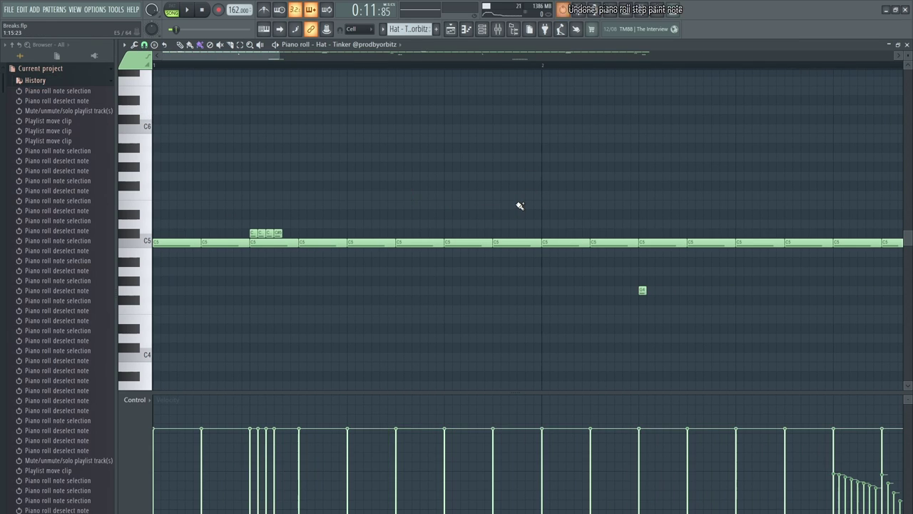
Examine the A#4 hat roll in bar 3 and the A4 and F#4 rolls in bar 4, selecting the three A4 notes.
scroll(395, 210, "down", 7)
scroll(520, 274, "up", 10)
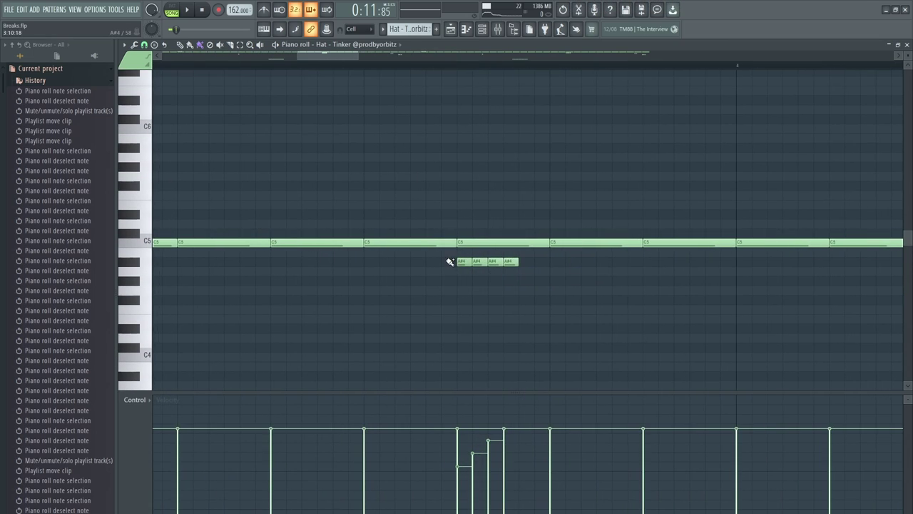
scroll(522, 260, "down", 5)
scroll(628, 258, "down", 2)
scroll(704, 258, "up", 6)
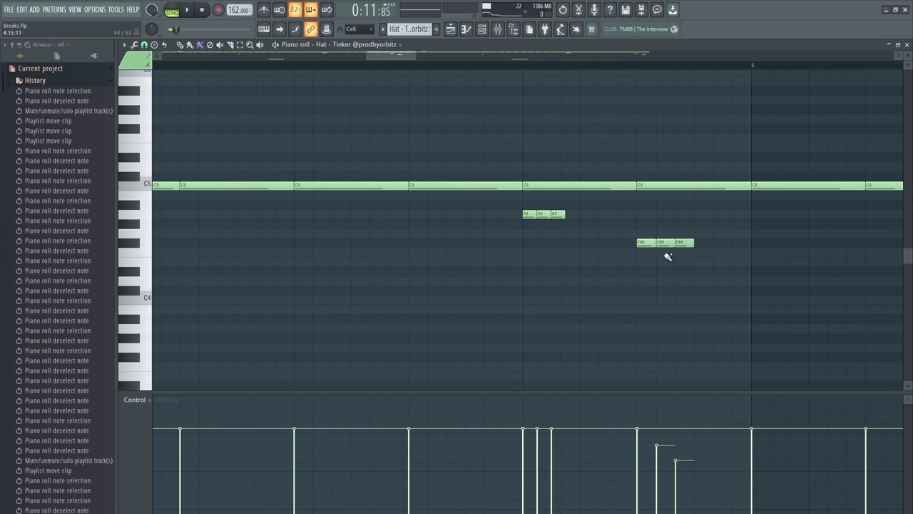
scroll(590, 238, "down", 3)
scroll(589, 239, "up", 3)
left_click_drag(587, 226, 502, 207)
scroll(504, 208, "down", 6)
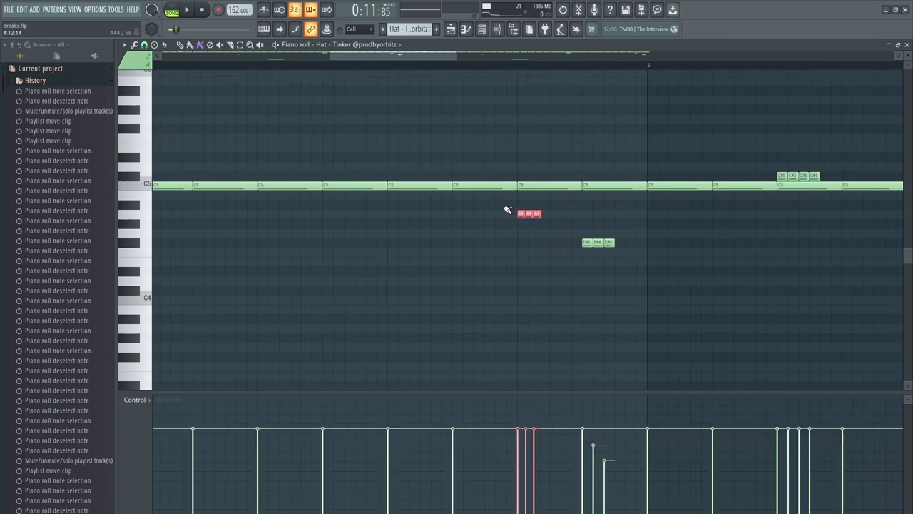
Set the piano roll snap to Step and show the full eight-bar hat pattern.
left_click(145, 45)
left_click(158, 137)
scroll(276, 186, "down", 2)
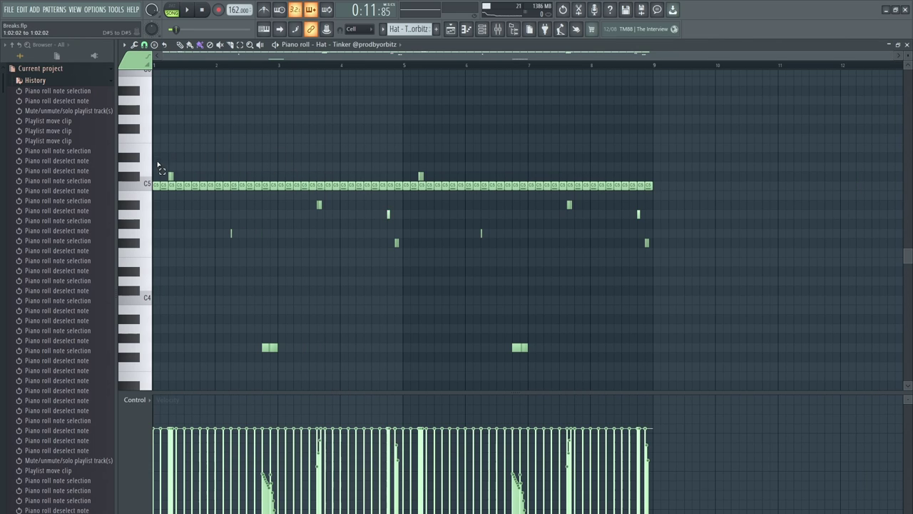
Select the C5 hats and their surrounding rolls across all eight bars, and play the pattern through bar 4.
left_click_drag(157, 164, 654, 287)
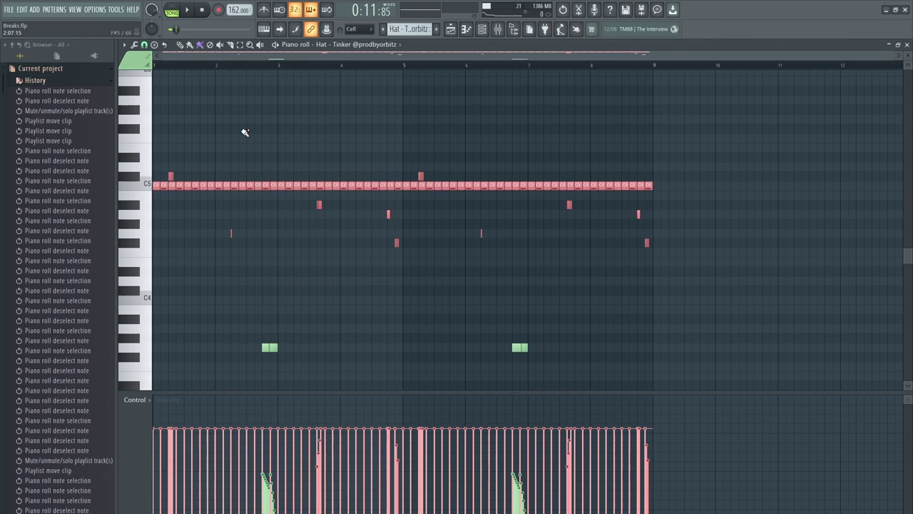
key("space")
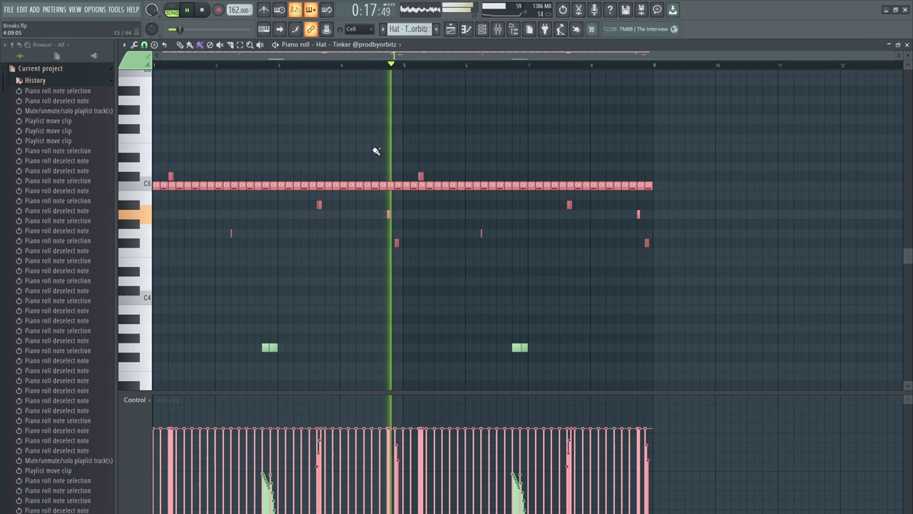
key("space")
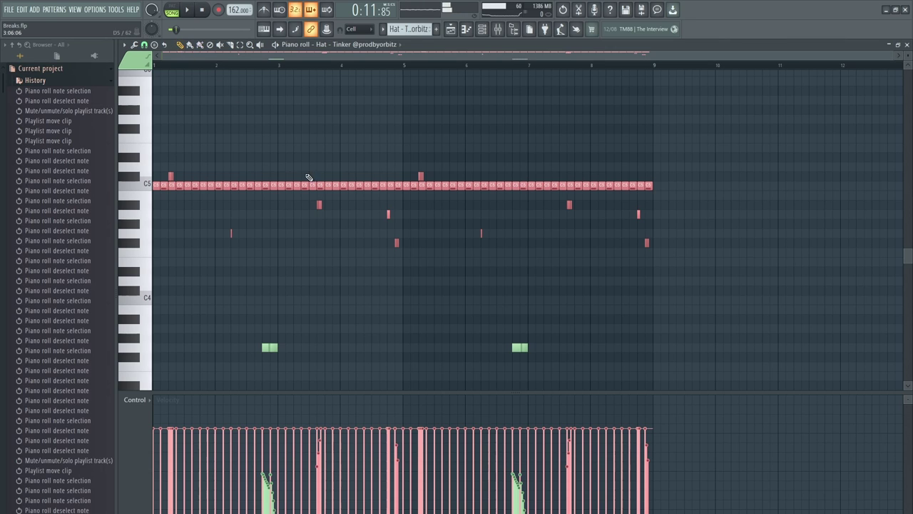
Select the upper hat notes again, and select only the G3 roll at the end of bar 2 to examine its velocities.
scroll(261, 249, "down", 5)
scroll(178, 214, "up", 5)
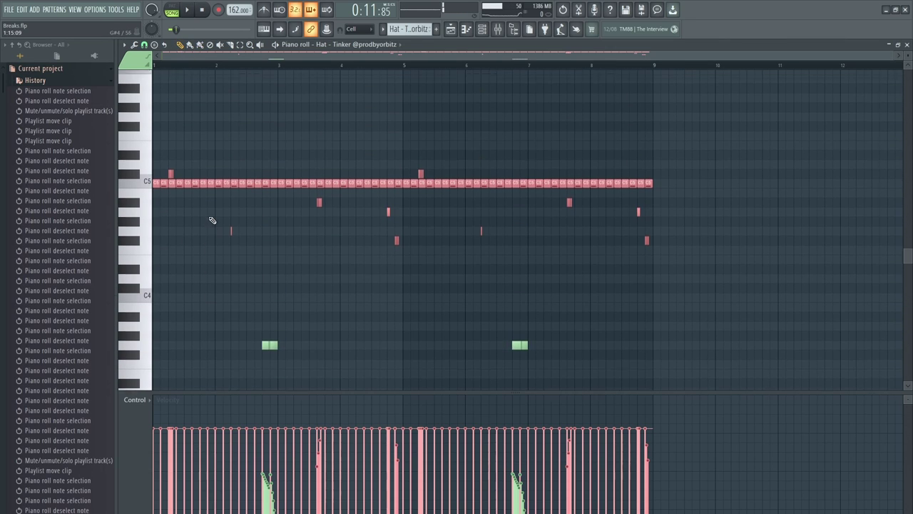
left_click_drag(700, 144, 129, 297)
scroll(246, 287, "down", 3)
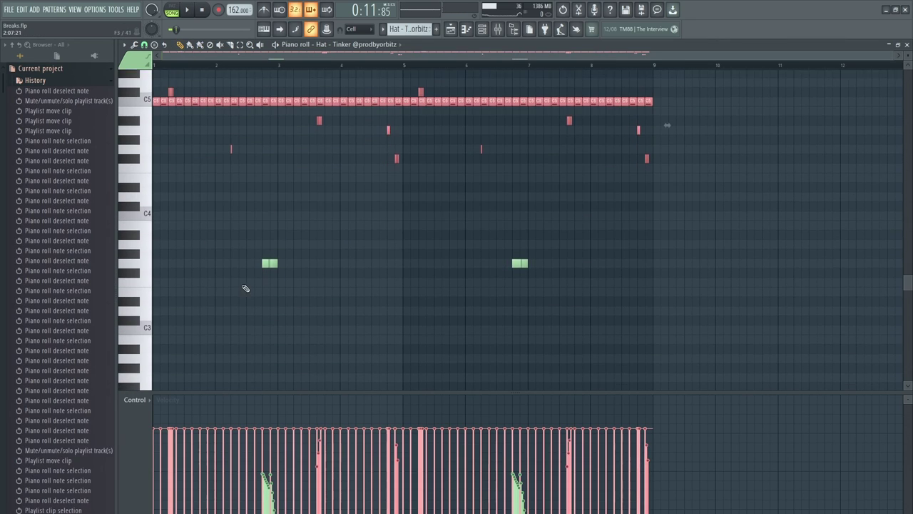
left_click(148, 263, "ctrl")
scroll(304, 273, "up", 4)
scroll(194, 271, "up", 4, "ctrl")
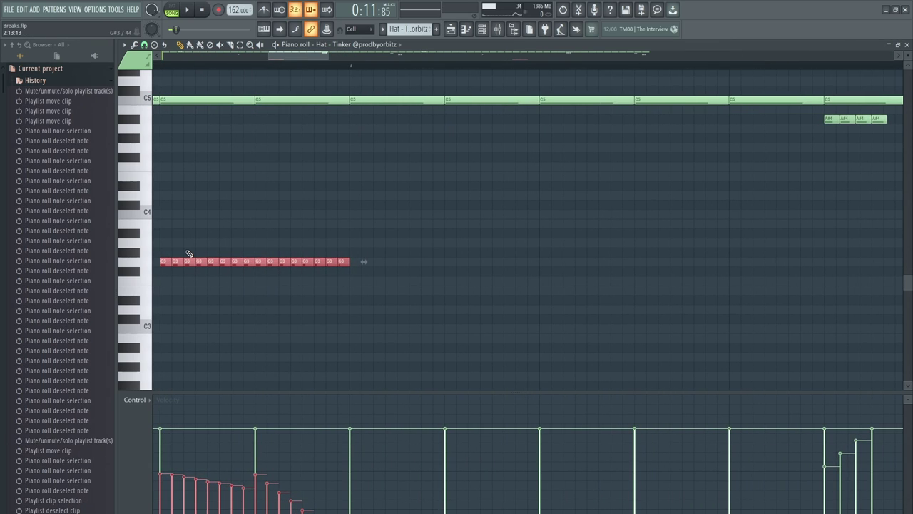
Box-select the hats in bars 1 and 2, clear that selection, and reselect the G3 roll ending bar 2.
scroll(189, 254, "down", 6, "ctrl")
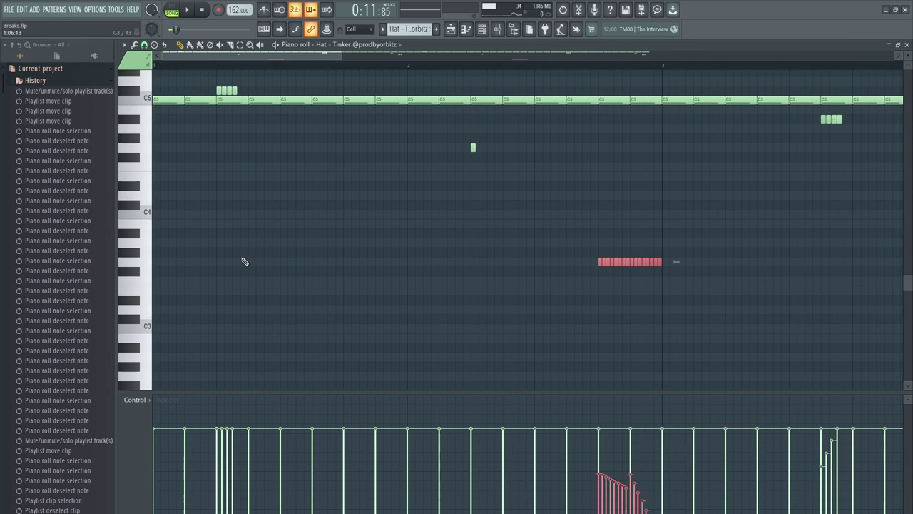
left_click_drag(637, 99, 153, 302)
scroll(424, 208, "down", 2, "ctrl")
right_click(423, 206)
left_click_drag(440, 236, 574, 284)
scroll(567, 252, "down", 2, "ctrl")
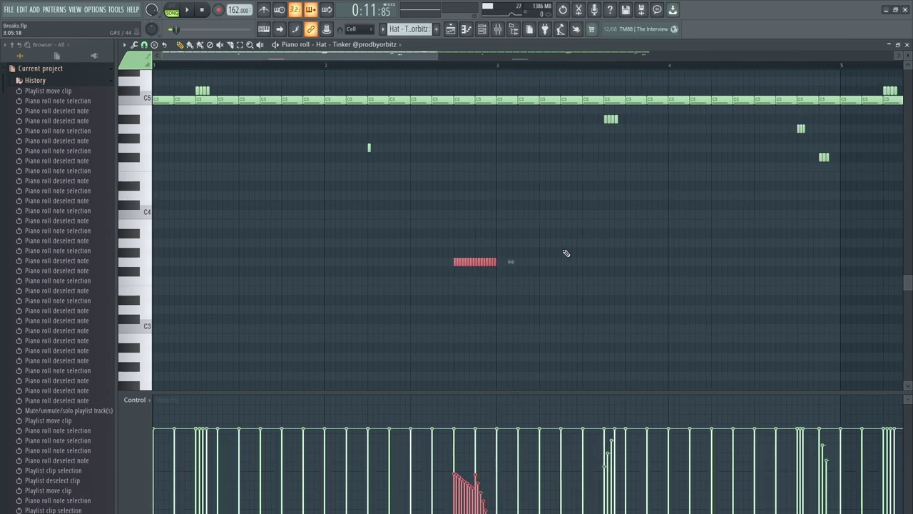
Switch from the hat pattern to the Snare - Burgandy pattern, and select all its C5 notes across the eight bars.
right_click(555, 206)
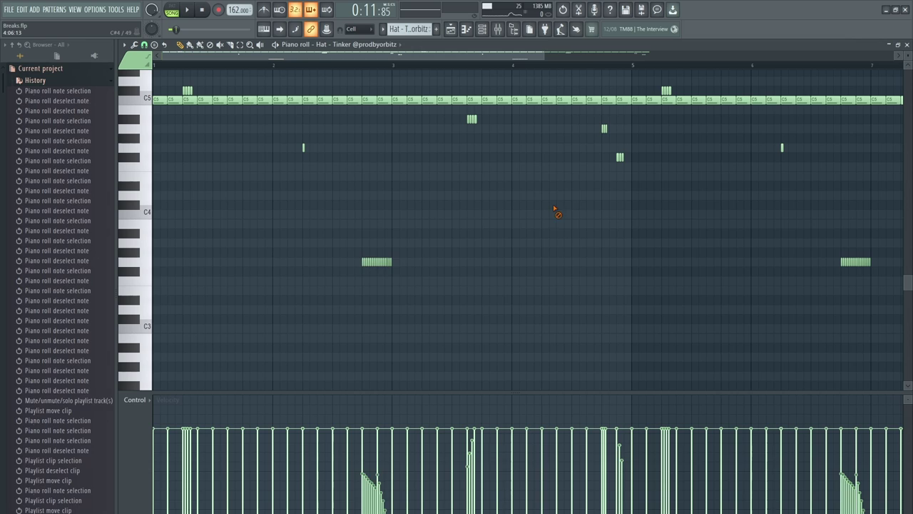
left_click(907, 45)
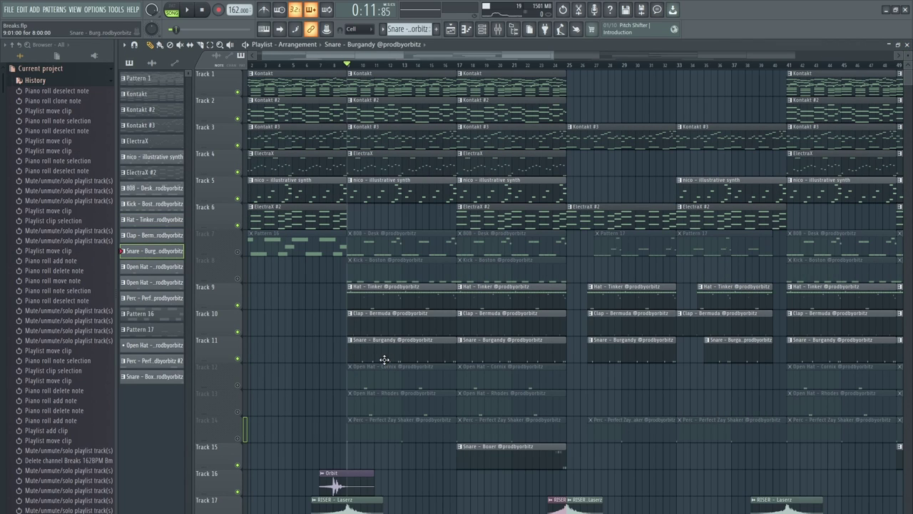
double_click(384, 358)
scroll(377, 326, "left", 2)
left_click_drag(746, 242, 155, 306)
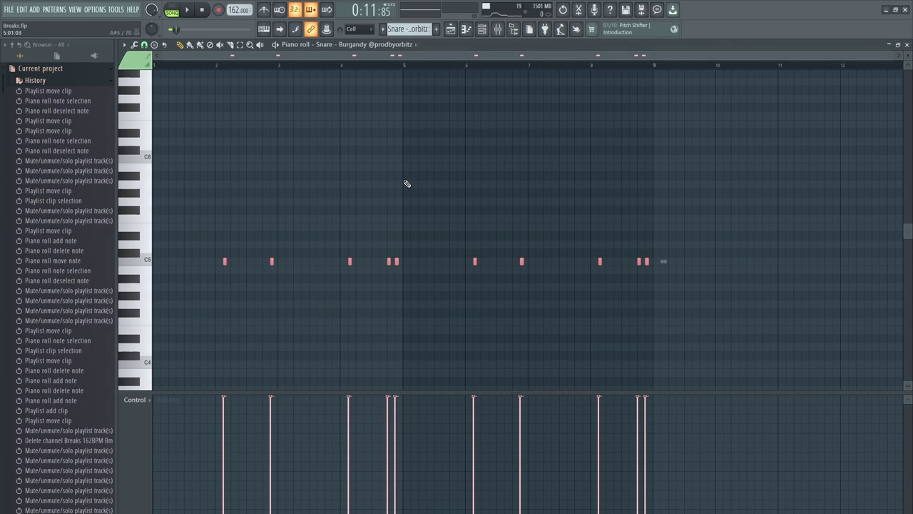
left_click(383, 187)
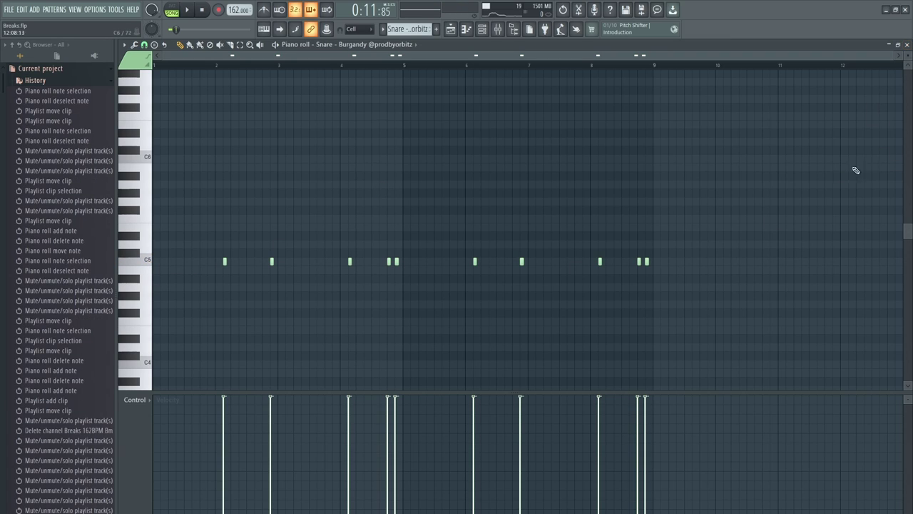
left_click_drag(691, 243, 170, 281)
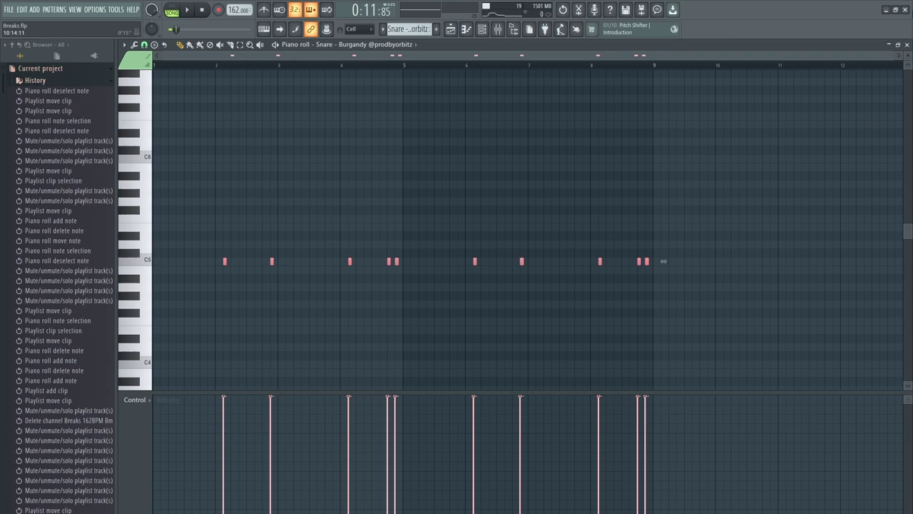
Select the first open hat and percussion clips on tracks 12 to 14, and examine the Perfect Zay Shaker pattern's notes.
left_click(907, 44)
left_click_drag(371, 363, 378, 426)
double_click(378, 426)
left_click_drag(571, 341, 153, 223)
left_click_drag(577, 238, 204, 245)
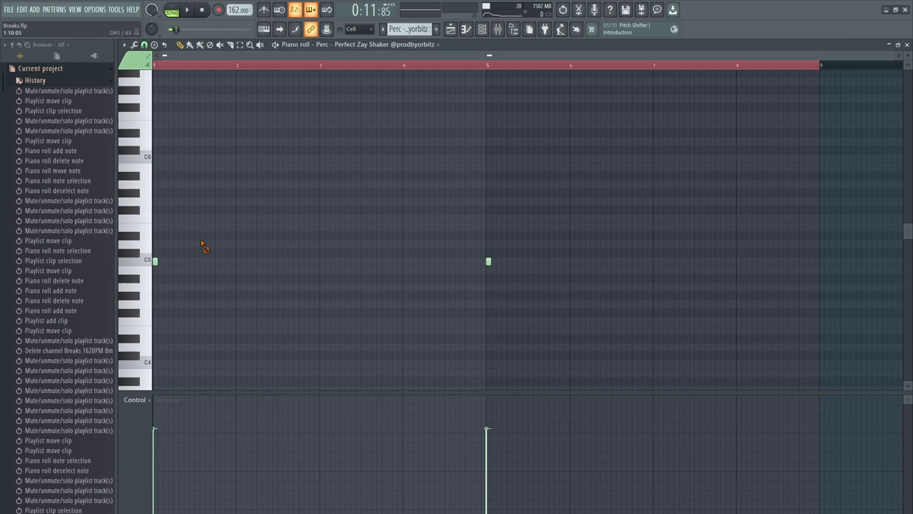
left_click(907, 44)
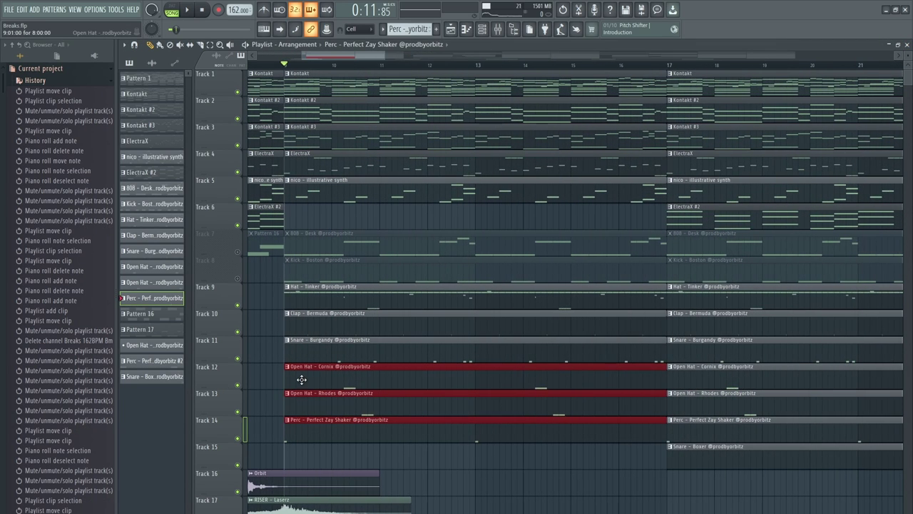
Examine the Open Hat - Cornix pattern's notes, trying an extra C5 note at the end of bar 1 and removing it.
double_click(301, 379)
scroll(271, 235, "up", 2)
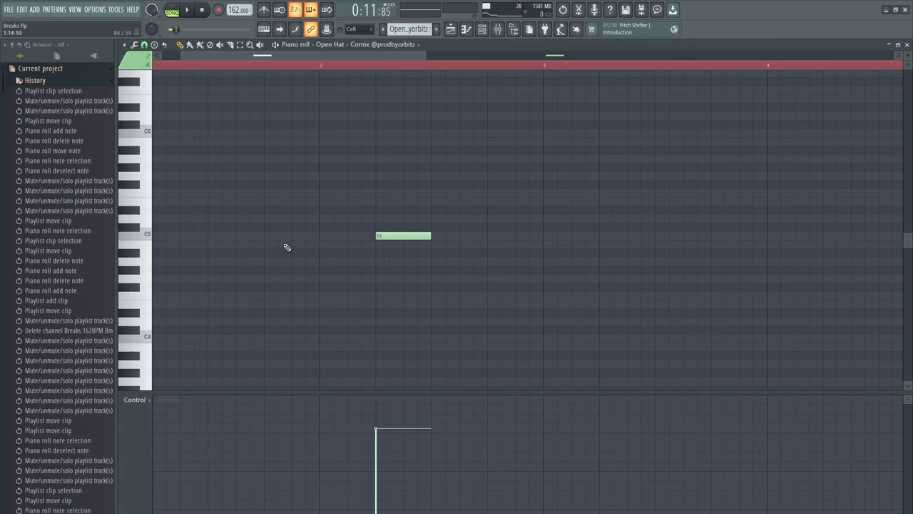
scroll(282, 244, "down", 3)
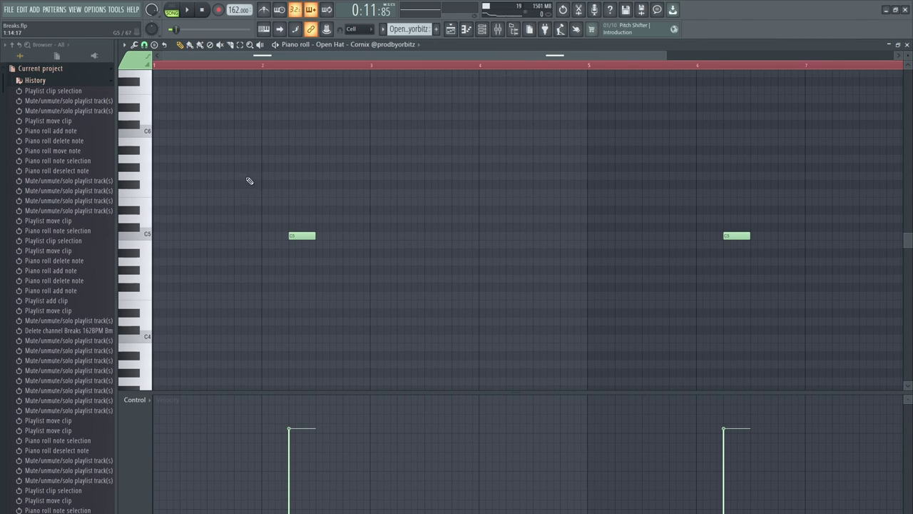
left_click(235, 238)
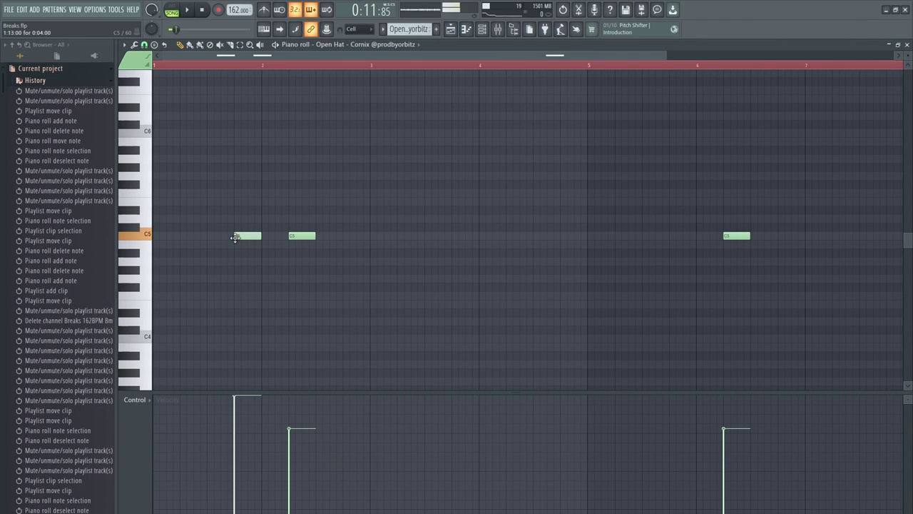
right_click(235, 238)
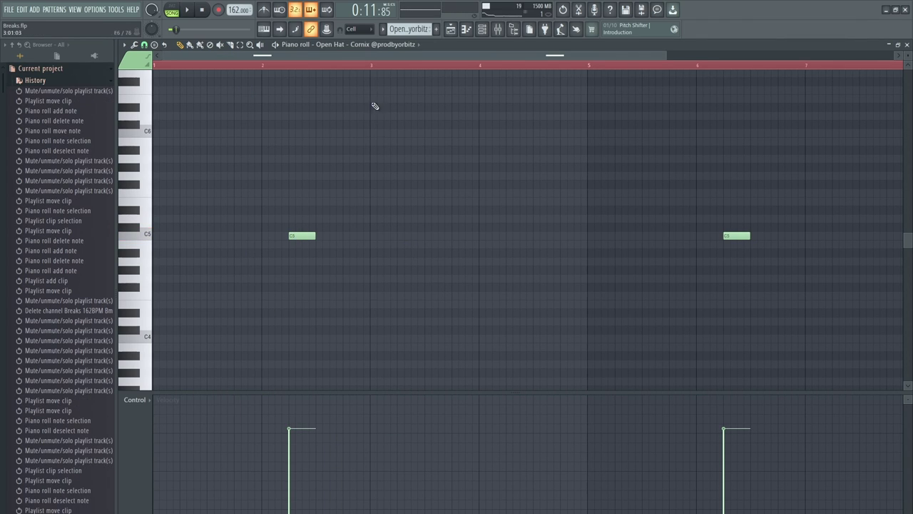
scroll(491, 197, "down", 2)
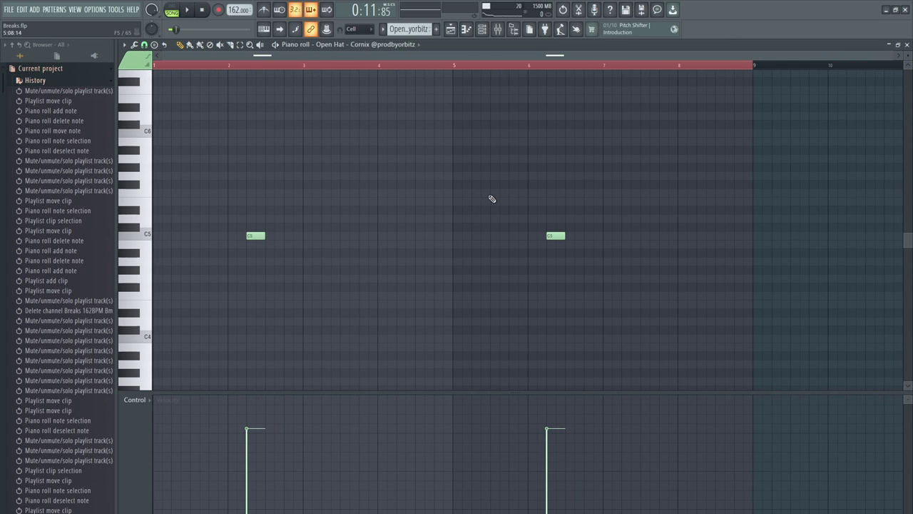
left_click_drag(622, 191, 239, 282)
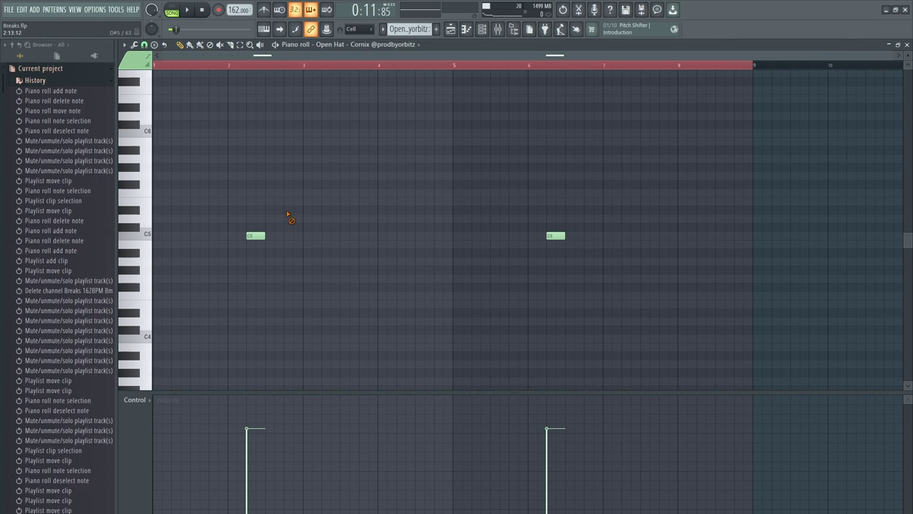
left_click(905, 43)
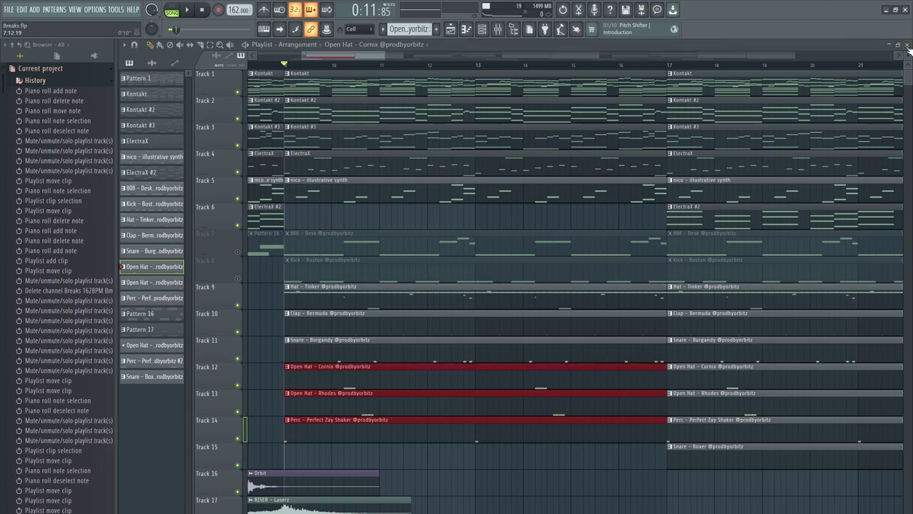
Open the Open Hat - Rhodes pattern and select its paired C5 notes in bars 2 and 6 to examine them.
double_click(426, 408)
left_click_drag(738, 231, 259, 239)
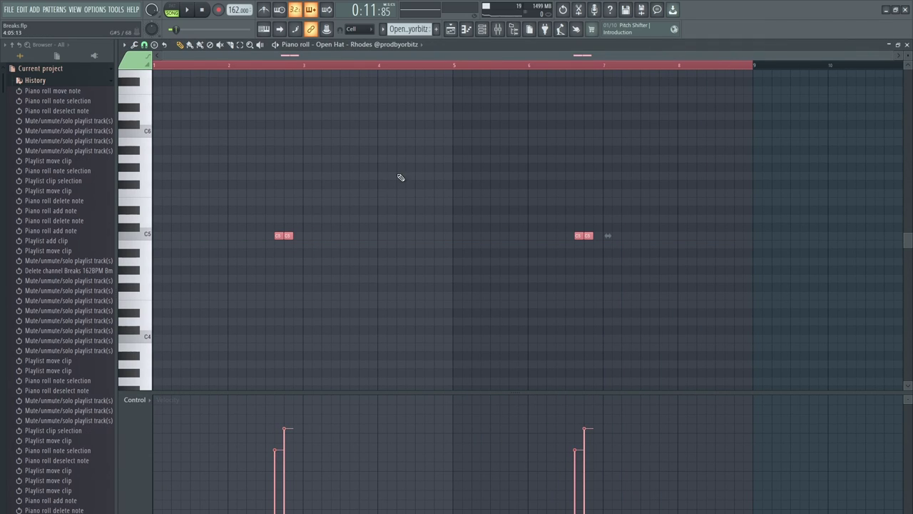
left_click(906, 44)
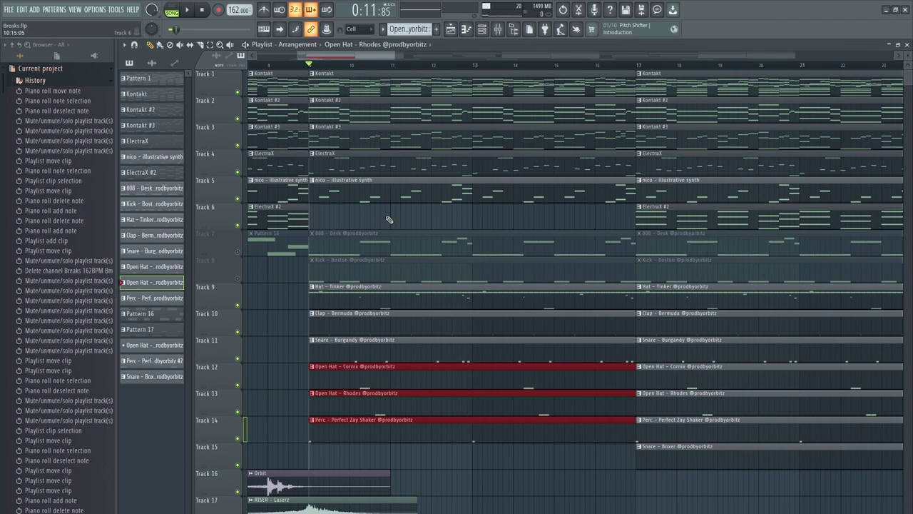
Play the arrangement from bar 9, and unmute the 808 and kick tracks.
key("space")
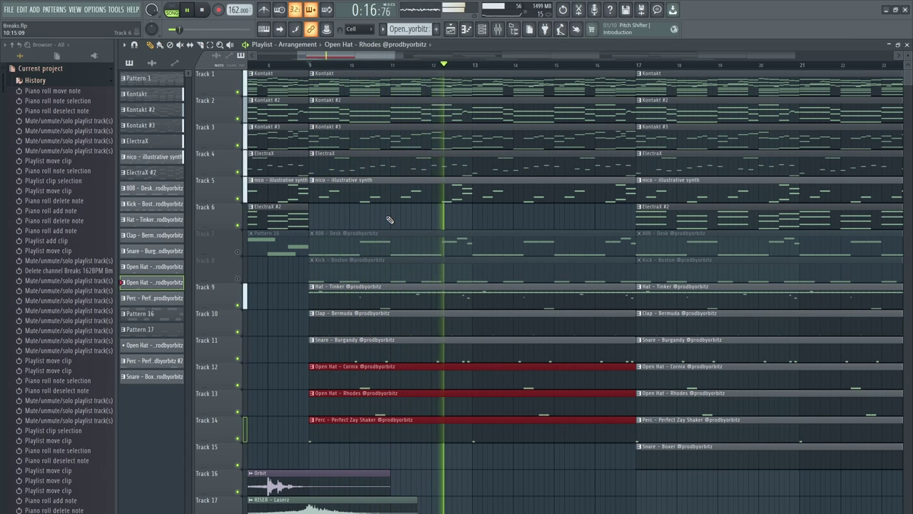
key("space")
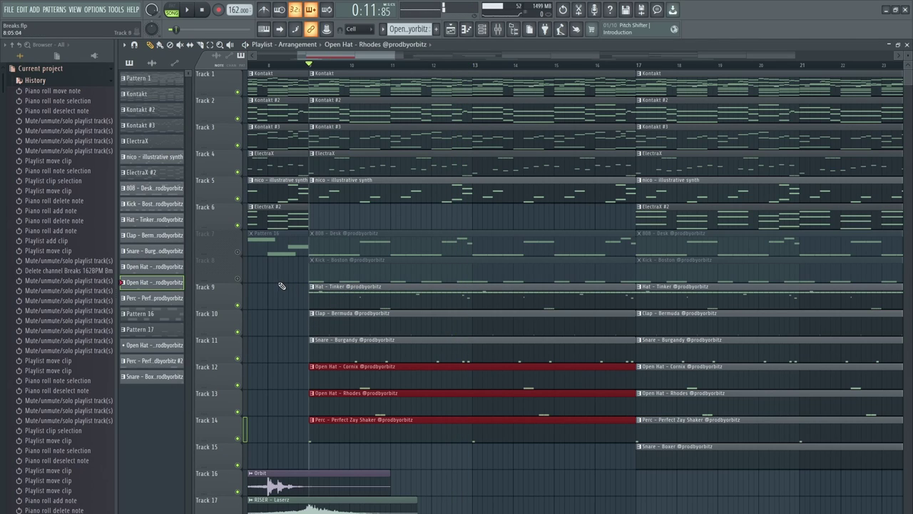
left_click(238, 252)
left_click(239, 278)
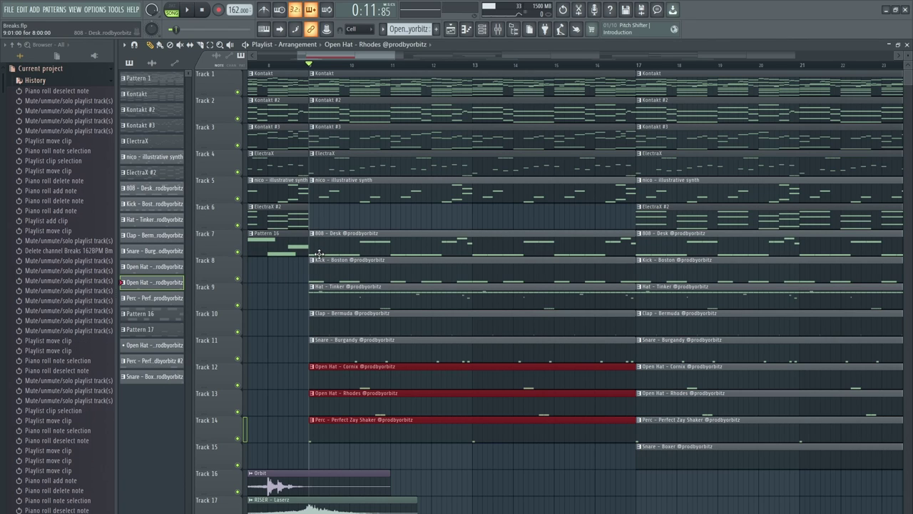
Open the 808 - Desk pattern, show all its notes with playback in pattern mode, and audition a low key.
double_click(320, 246)
scroll(397, 246, "down", 1)
left_click_drag(725, 291, 4, 152)
scroll(361, 211, "up", 3)
left_click(172, 10)
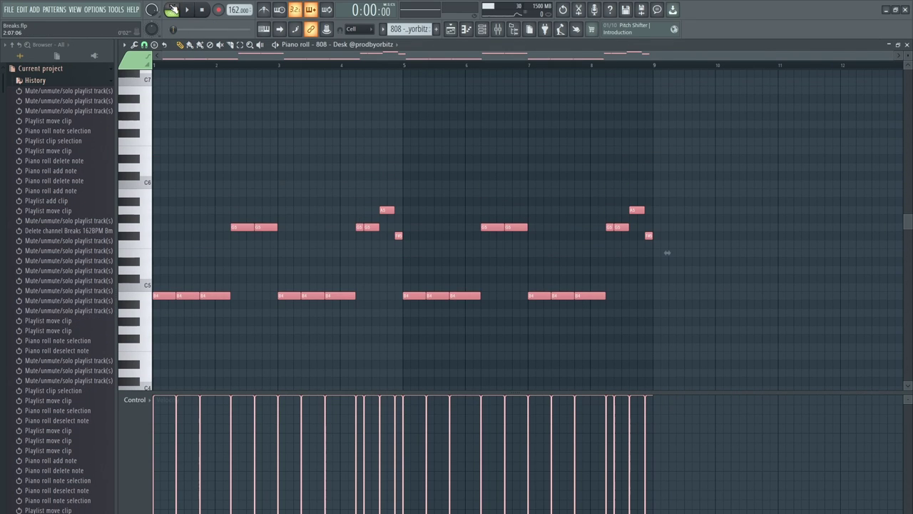
key("ctrl+d")
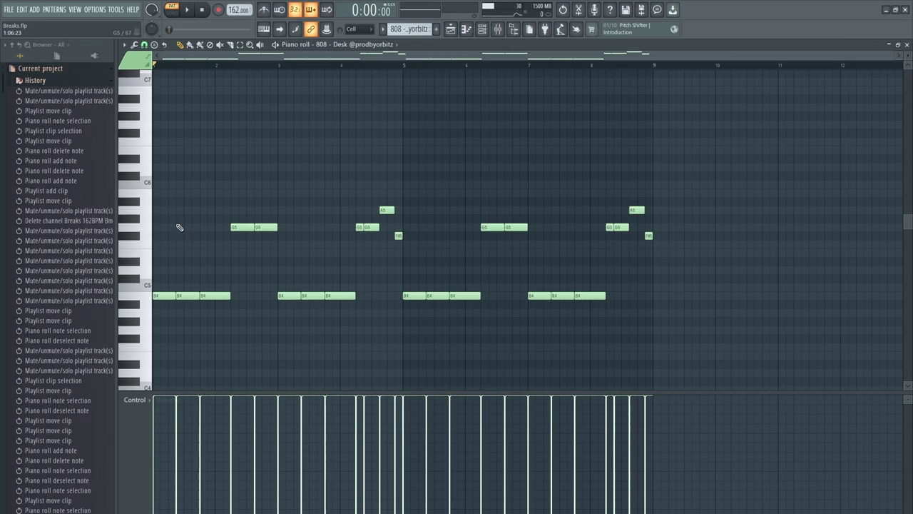
left_click(145, 305)
left_click(145, 304)
Select the F#5 notes that end bars 4 and 8 of the 808 pattern to examine them.
left_click_drag(172, 190, 646, 349)
left_click_drag(667, 236, 647, 240)
left_click(398, 235, "ctrl+shift")
scroll(399, 230, "up", 3)
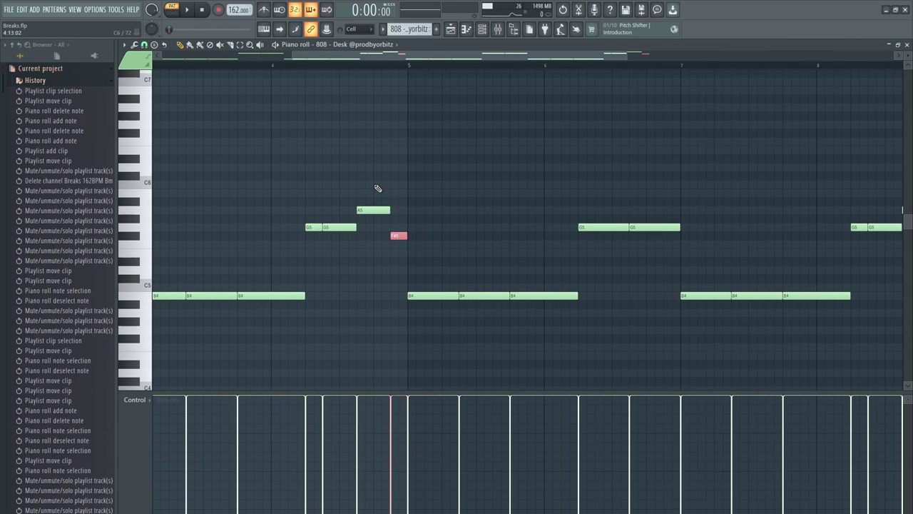
scroll(408, 214, "down", 3)
Select the 808's B4 notes in bars 5 to 8, clear the selection, and play the pattern from the start.
left_click_drag(404, 284, 635, 329)
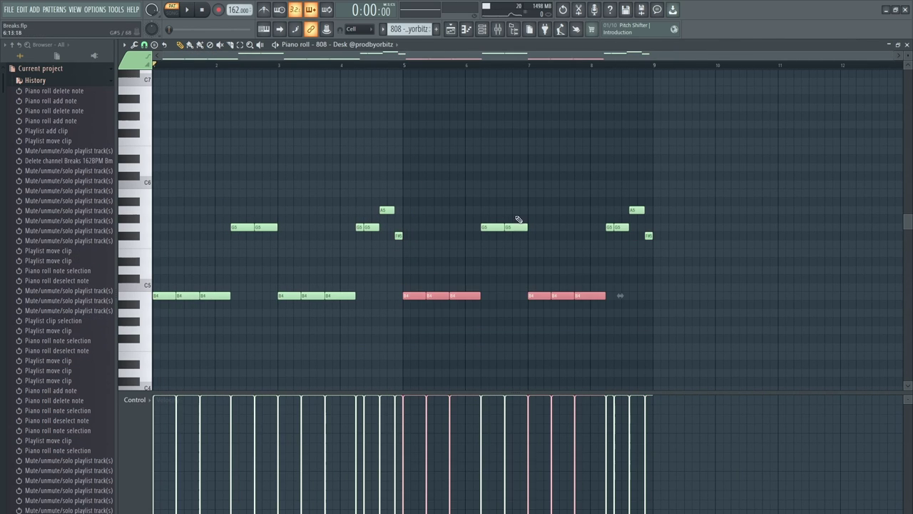
left_click(379, 133)
key("space")
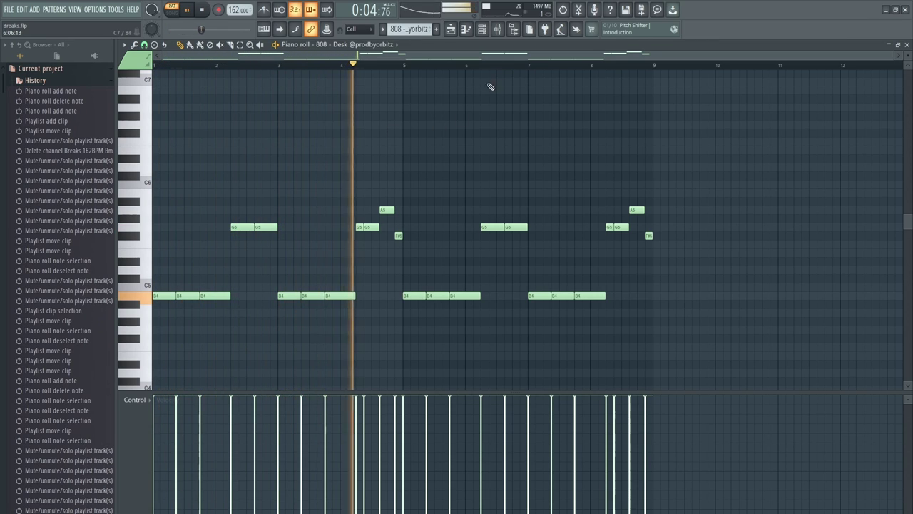
key("space")
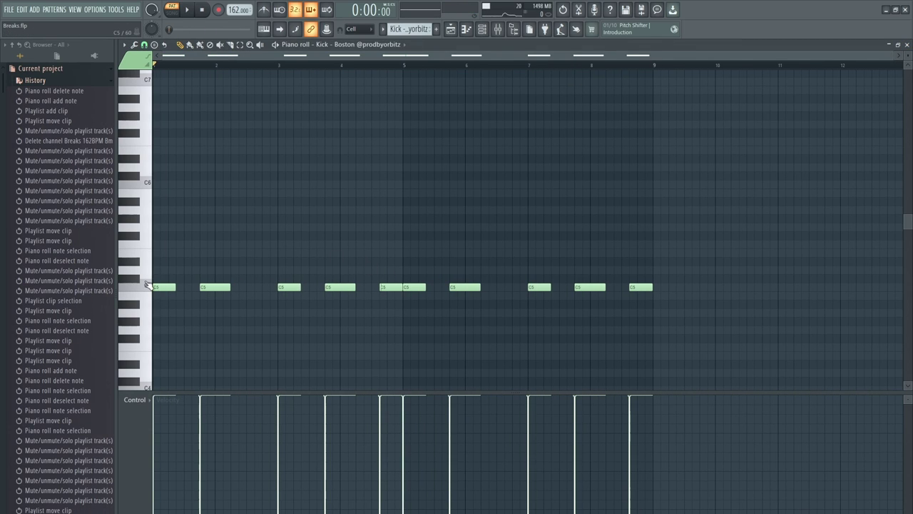
Audition the C5 key and examine the note placement in the Kick - Boston pattern up close.
left_click(139, 286)
left_click(178, 277)
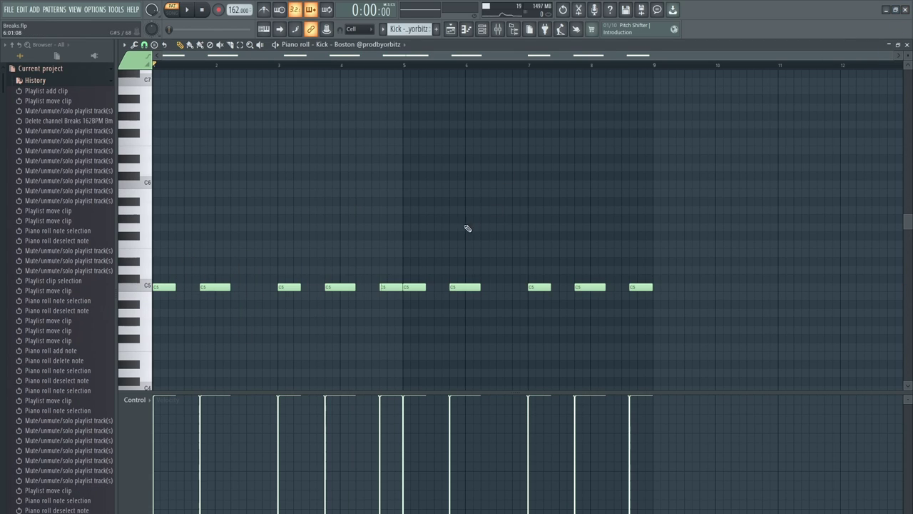
scroll(391, 285, "up", 8)
scroll(379, 287, "down", 8)
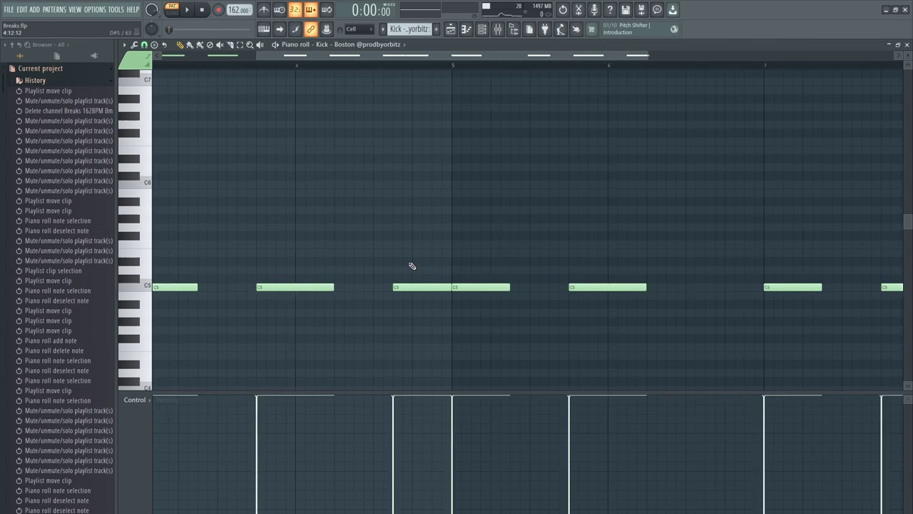
left_click(906, 44)
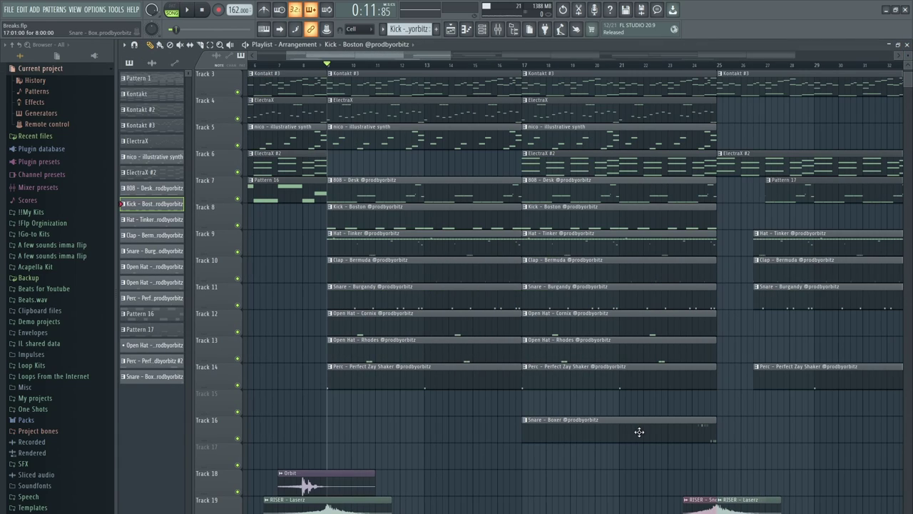
Open the Snare - Boxer pattern from track 16 and examine its fill notes in bar 8.
left_click(593, 425)
double_click(653, 423)
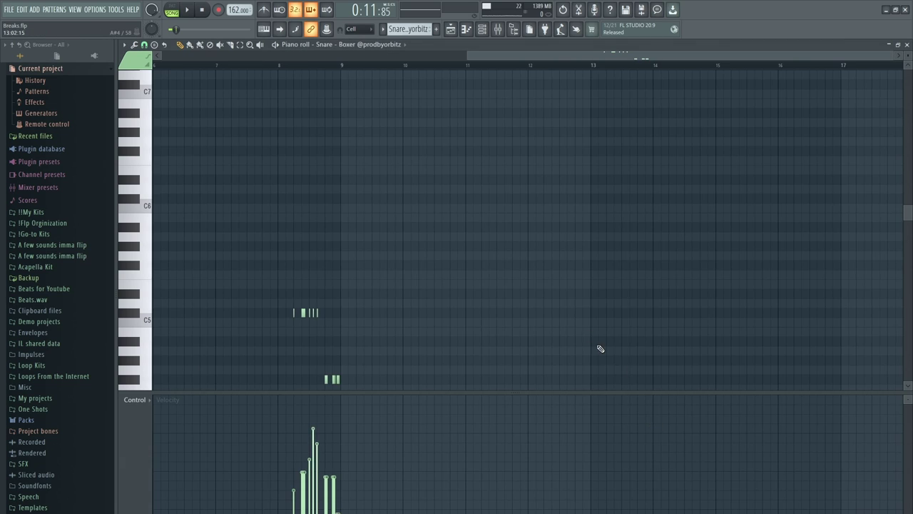
scroll(592, 285, "down", 3)
scroll(620, 102, "up", 5)
scroll(600, 86, "down", 4)
Play the 808 and drum tracks together from bar 9 without the melody.
key("space")
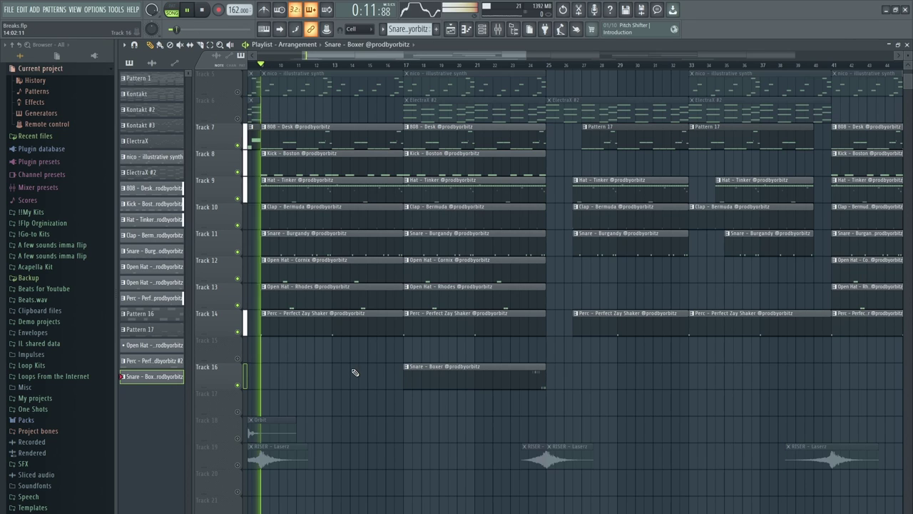
key("space")
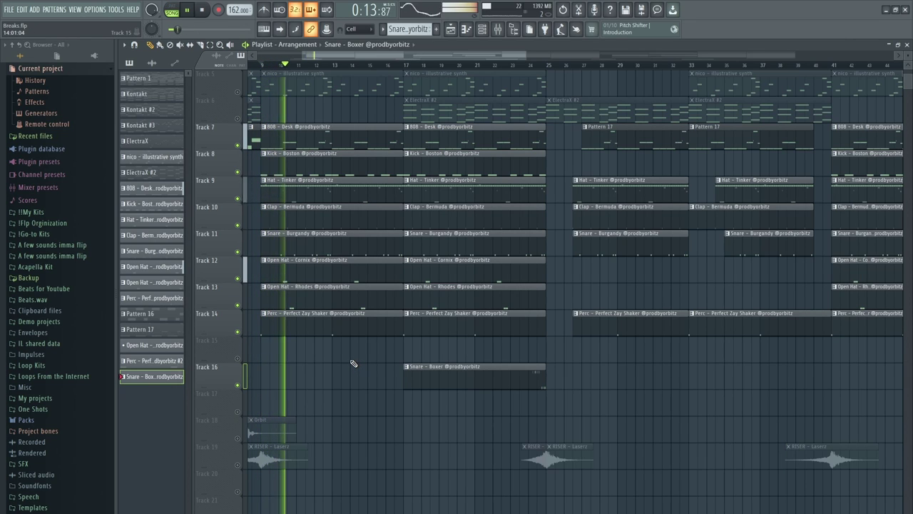